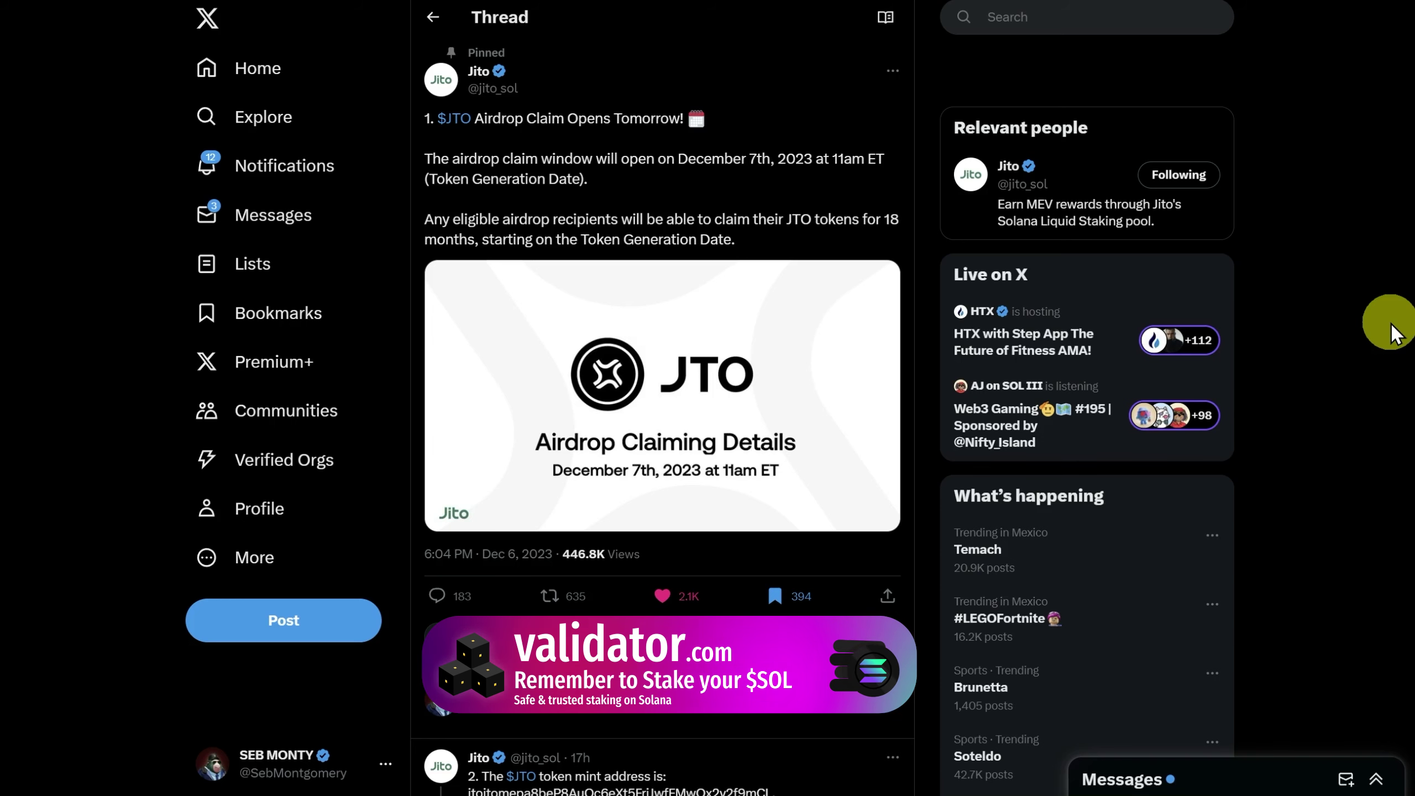
Read down Jito's JTO airdrop thread, then return to the post quoting Coinbase's JTO listing.
scroll(845, 285, down, 10)
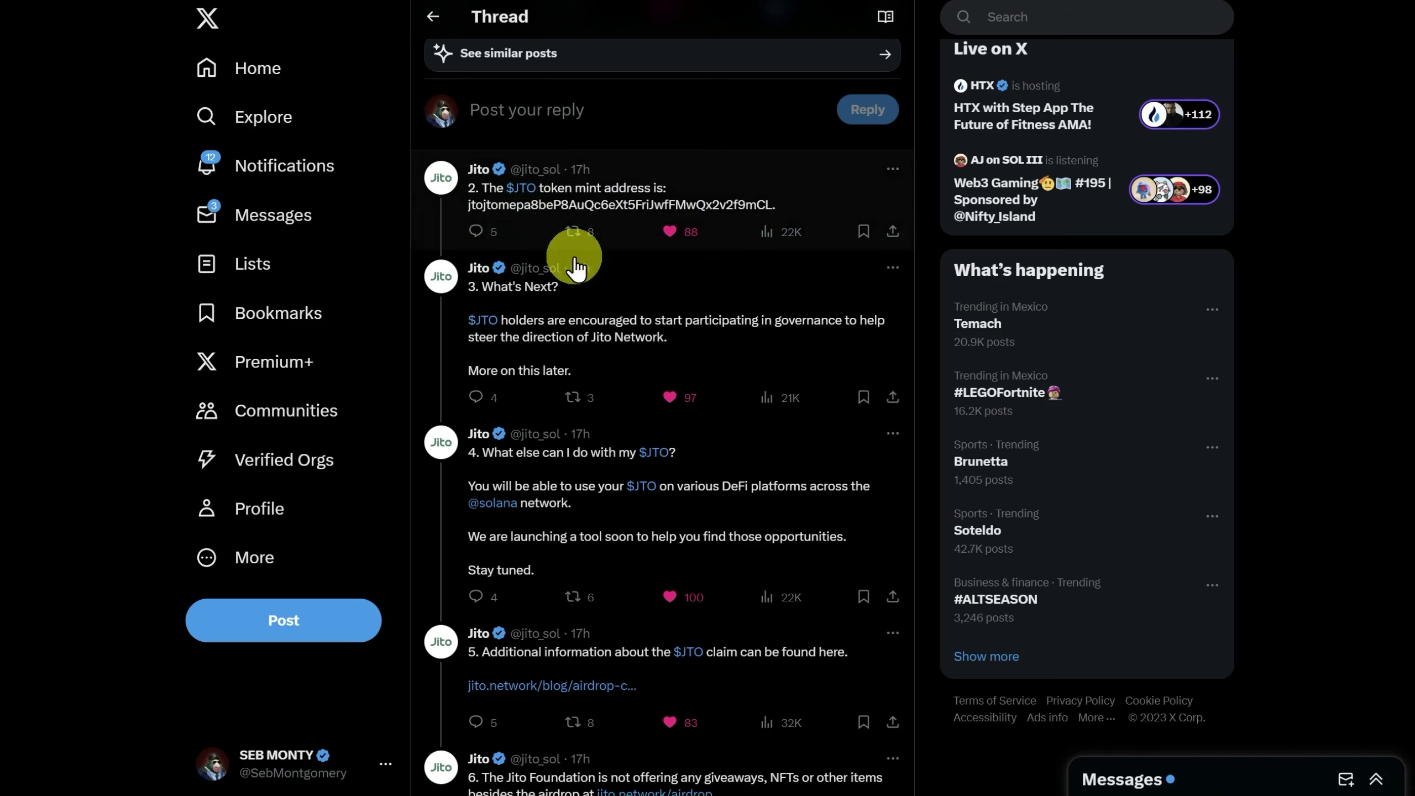
scroll(811, 219, down, 1)
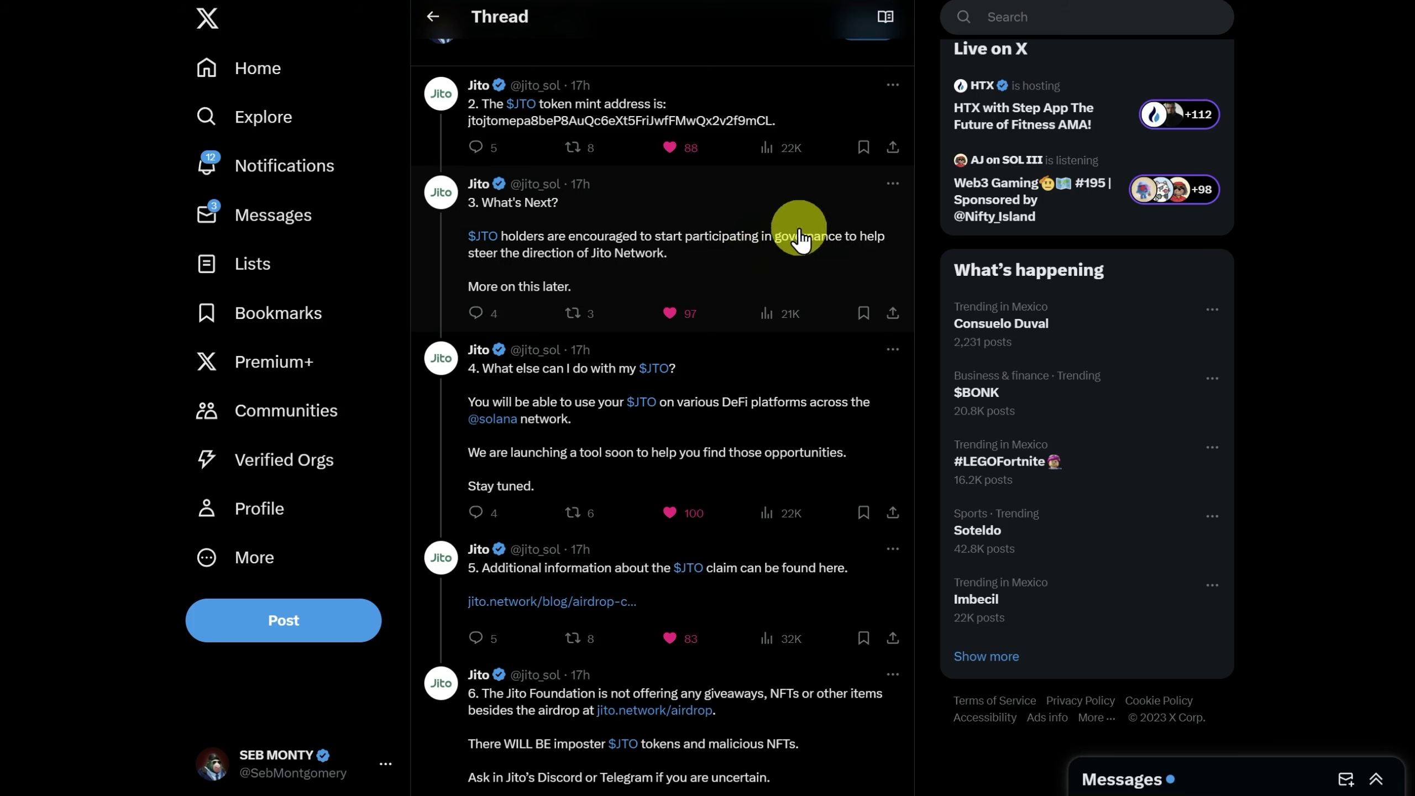
scroll(780, 251, down, 2)
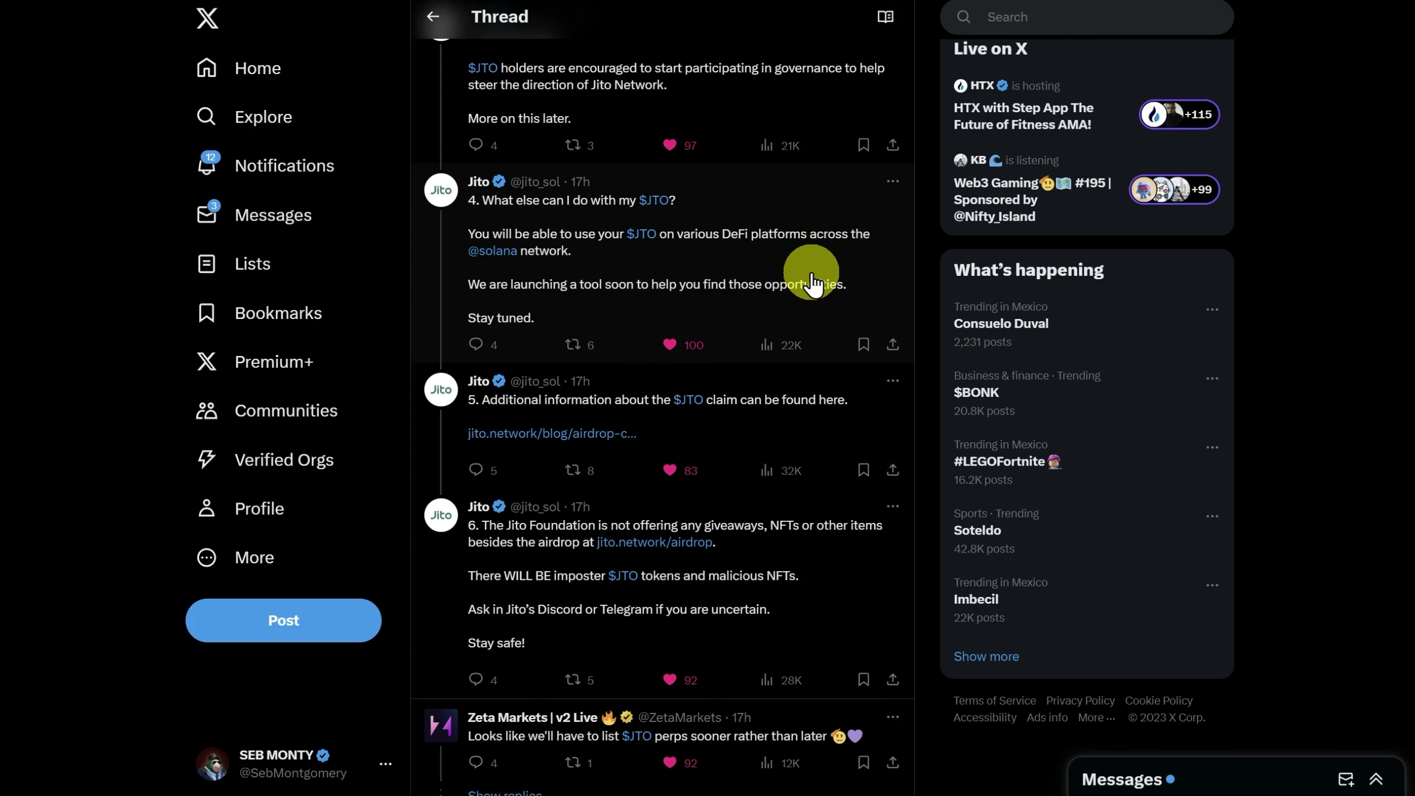
scroll(813, 285, down, 3)
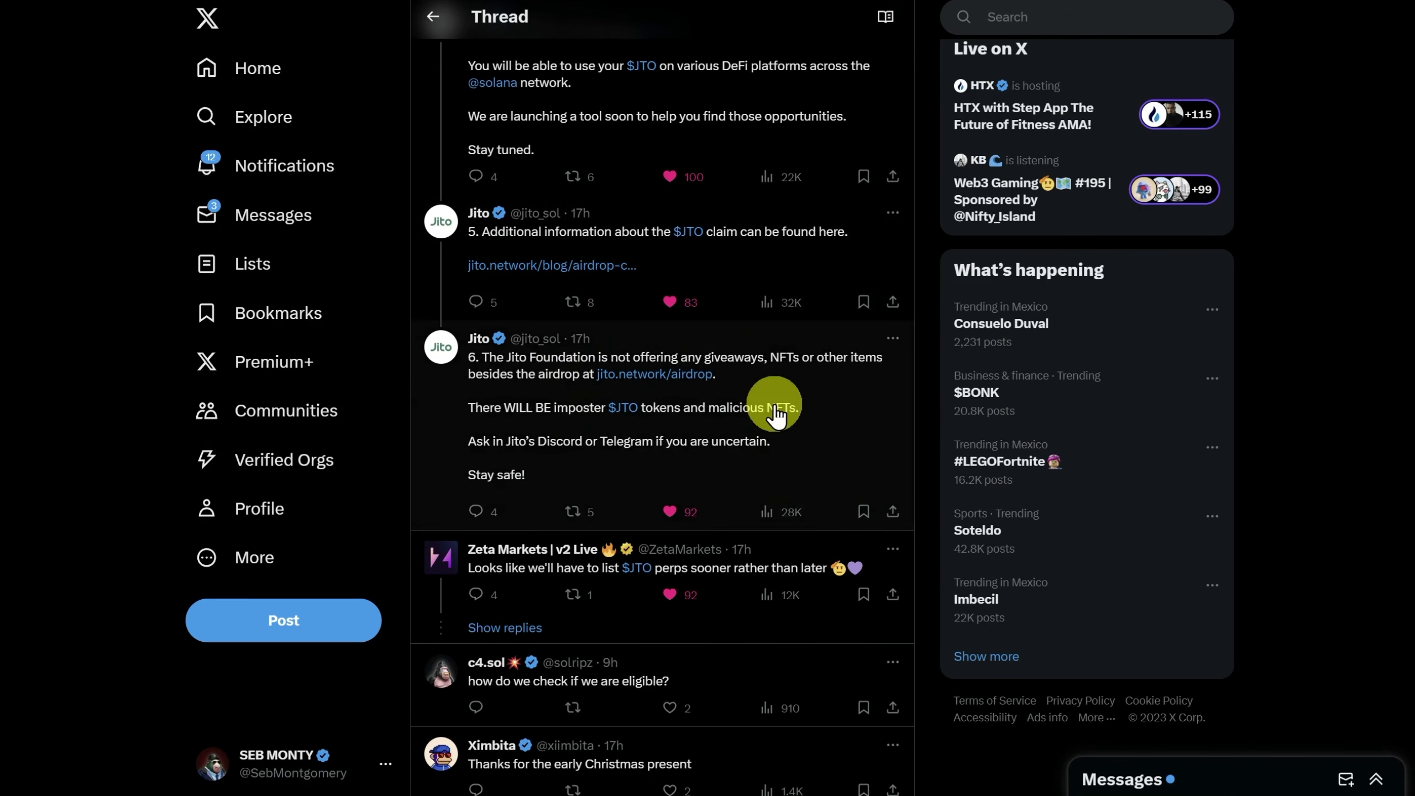
key(alt+Left)
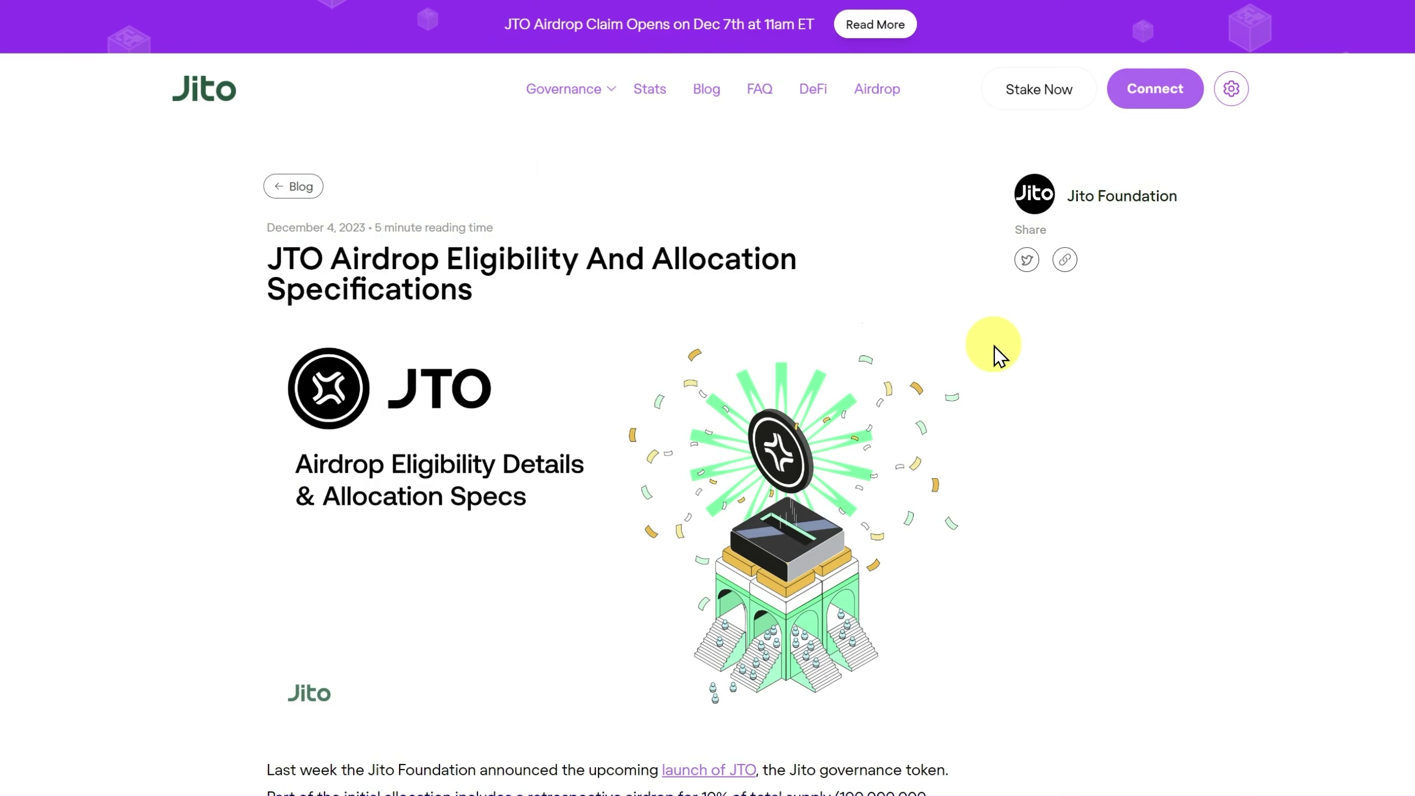
Read the JTO eligibility article down to the MEV Searchers allocation and vesting table.
scroll(998, 354, down, 20)
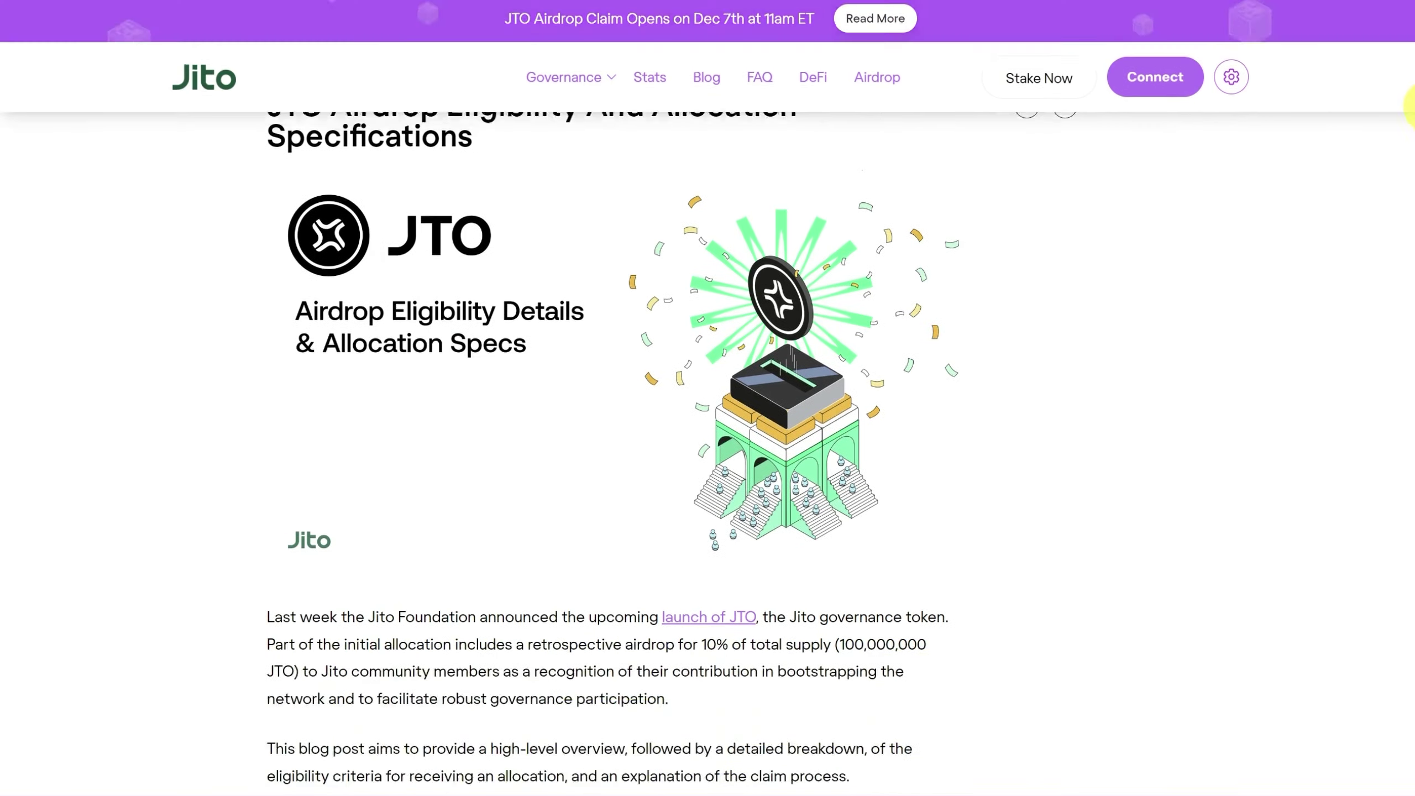
scroll(1409, 278, down, 20)
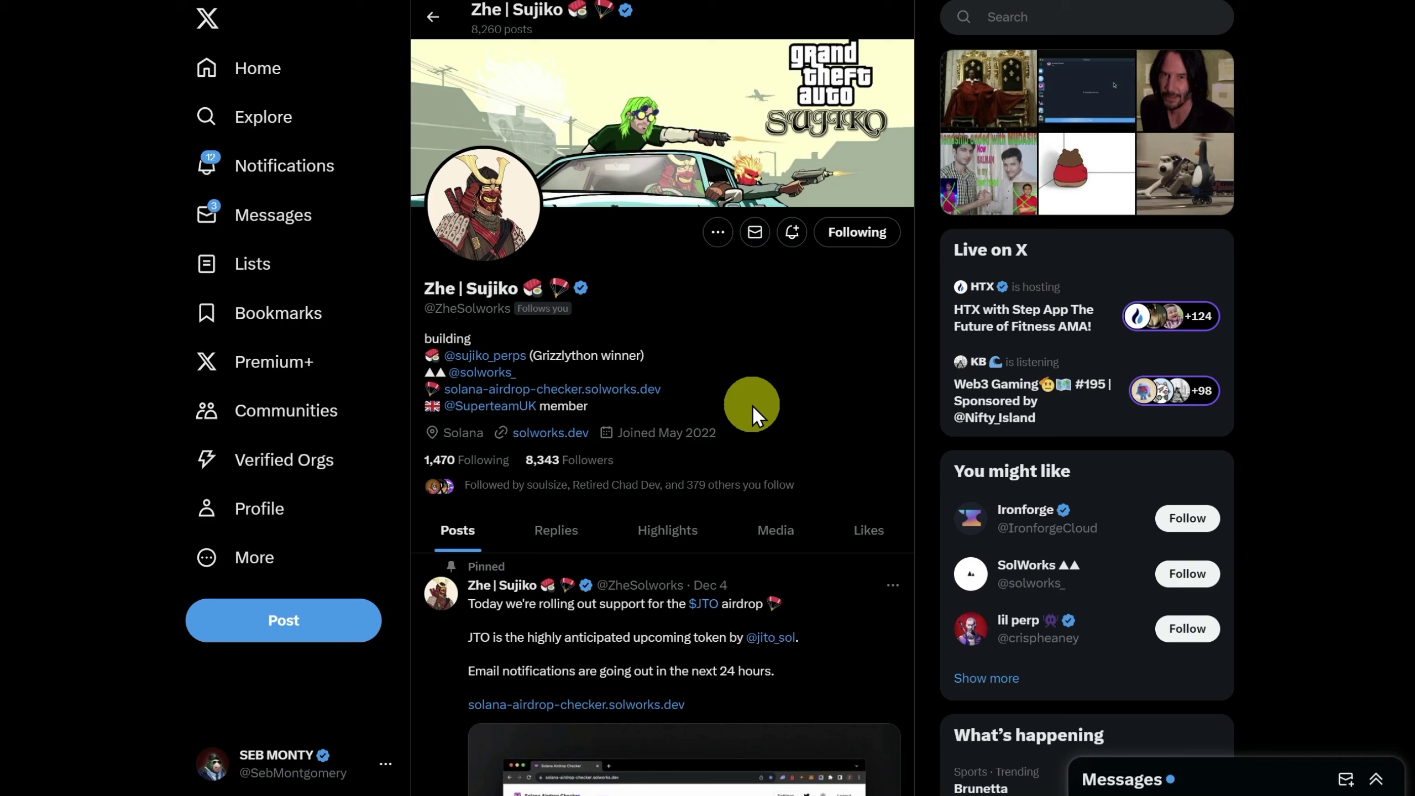
Check the Phantom wallet address in Solana Airdrop Checker: eligible for 4,941 JTO, 200 JUP, 1,475 PYTH.
click(594, 389)
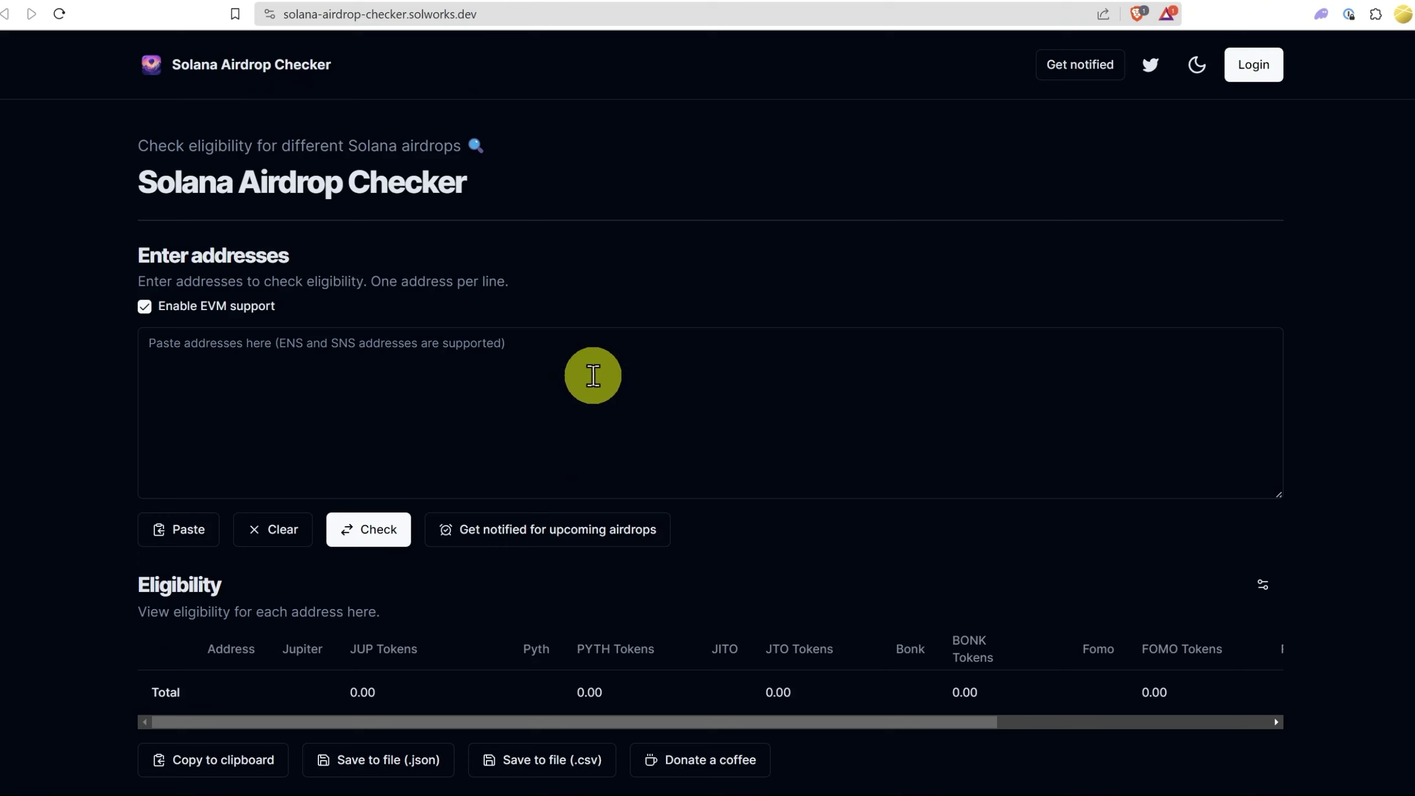
click(1322, 14)
click(1211, 53)
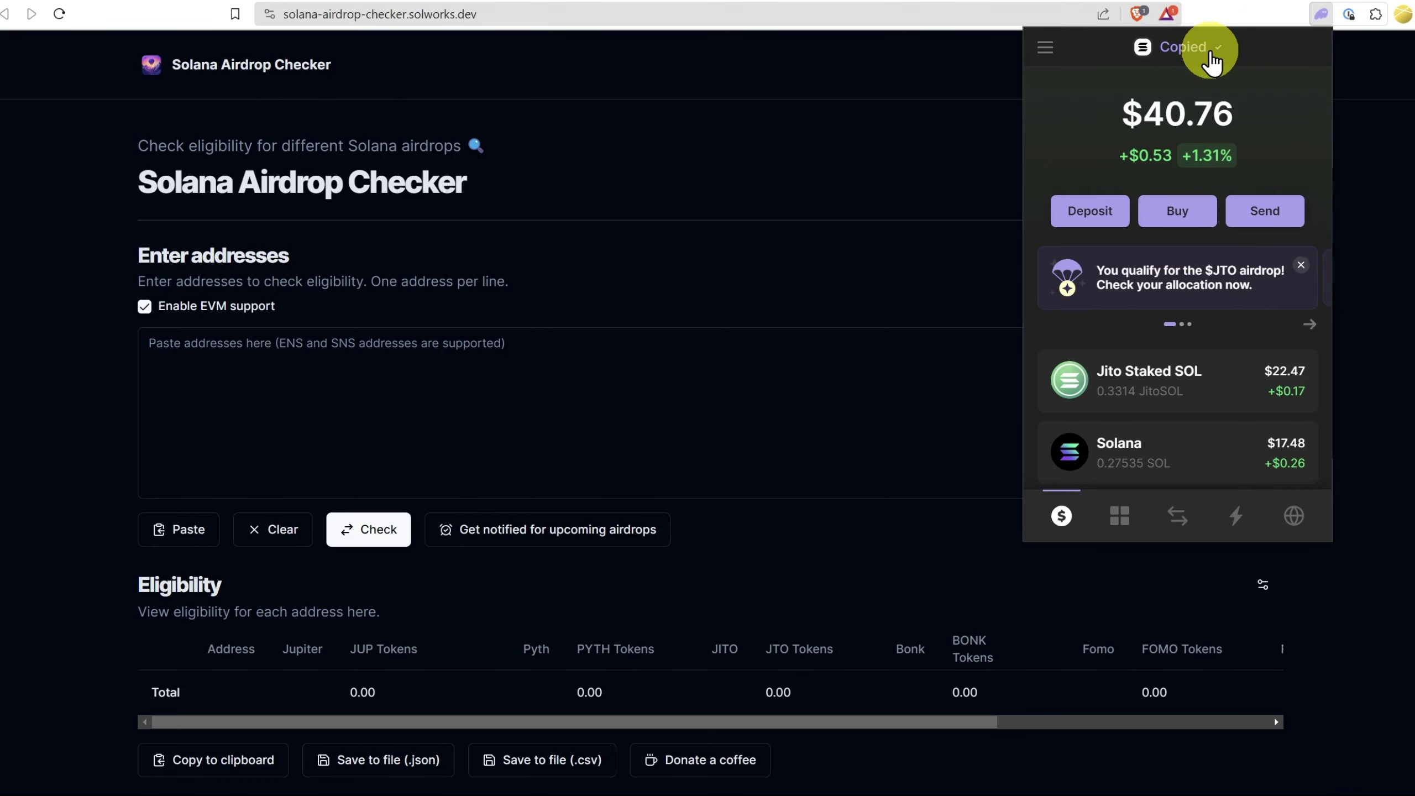
click(591, 385)
text(6NcqYn8QeeYbs4XejHaJbiiakVdRnyT7UJzA4WUG5M5Z)
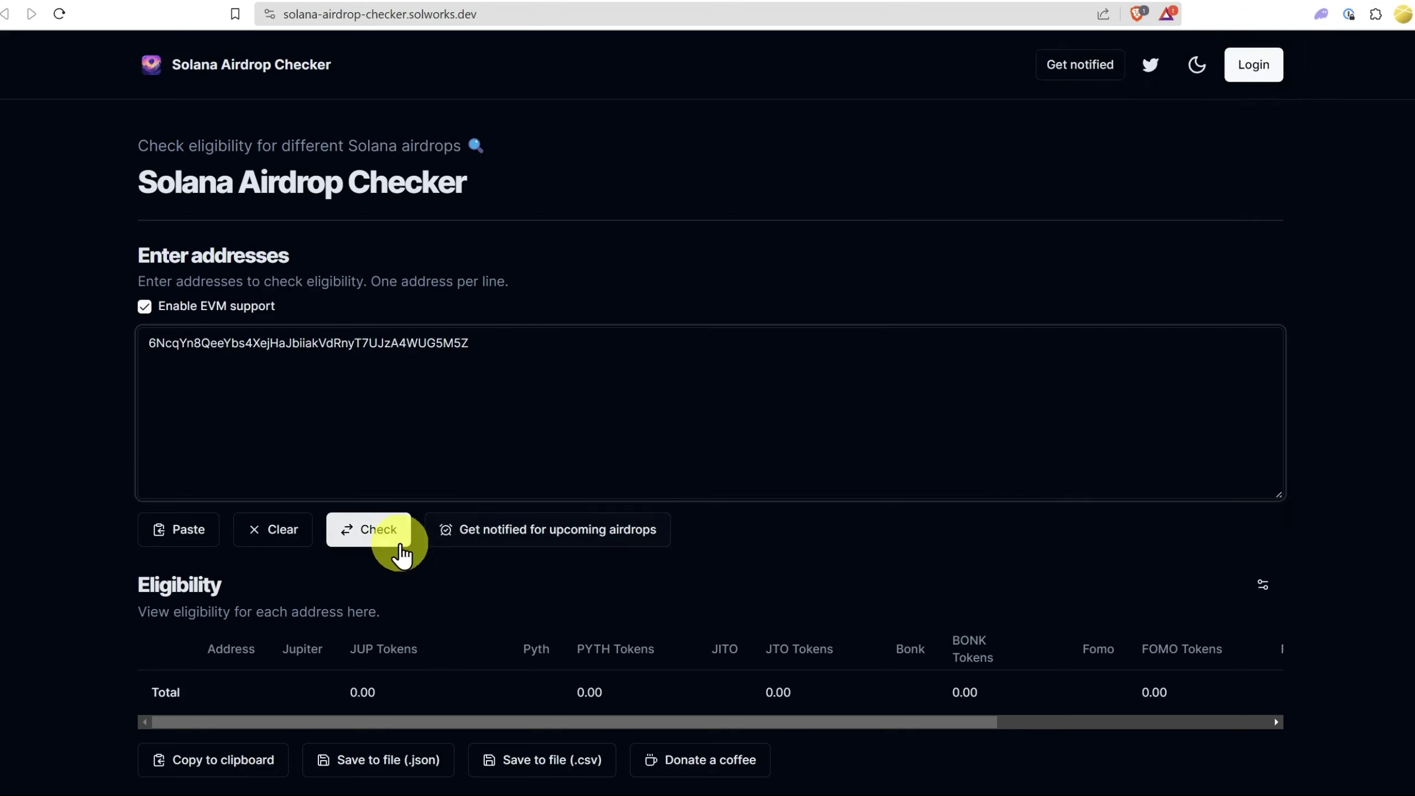
click(360, 532)
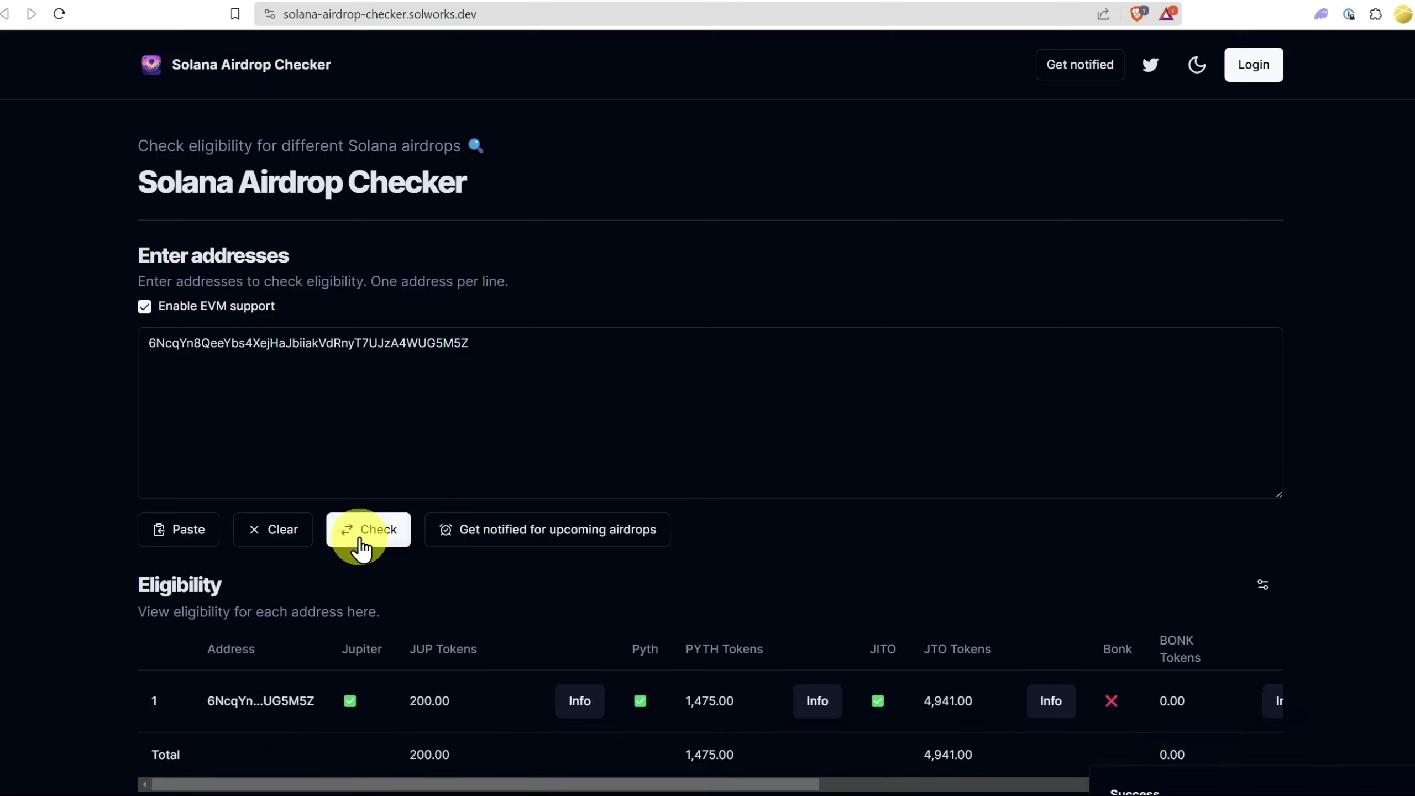
scroll(347, 633, down, 2)
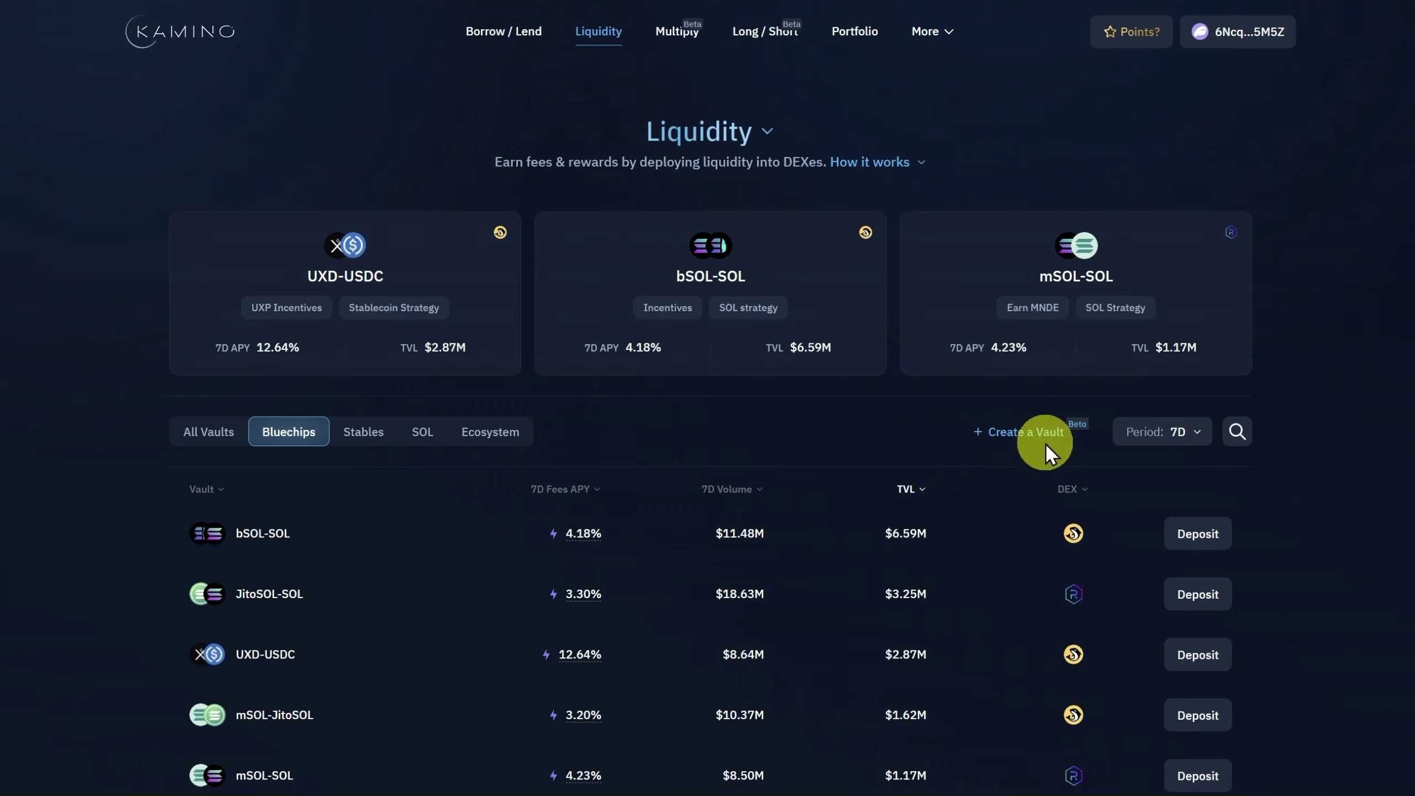
Start a new custom vault pairing JitoSOL with JTO.
click(1007, 432)
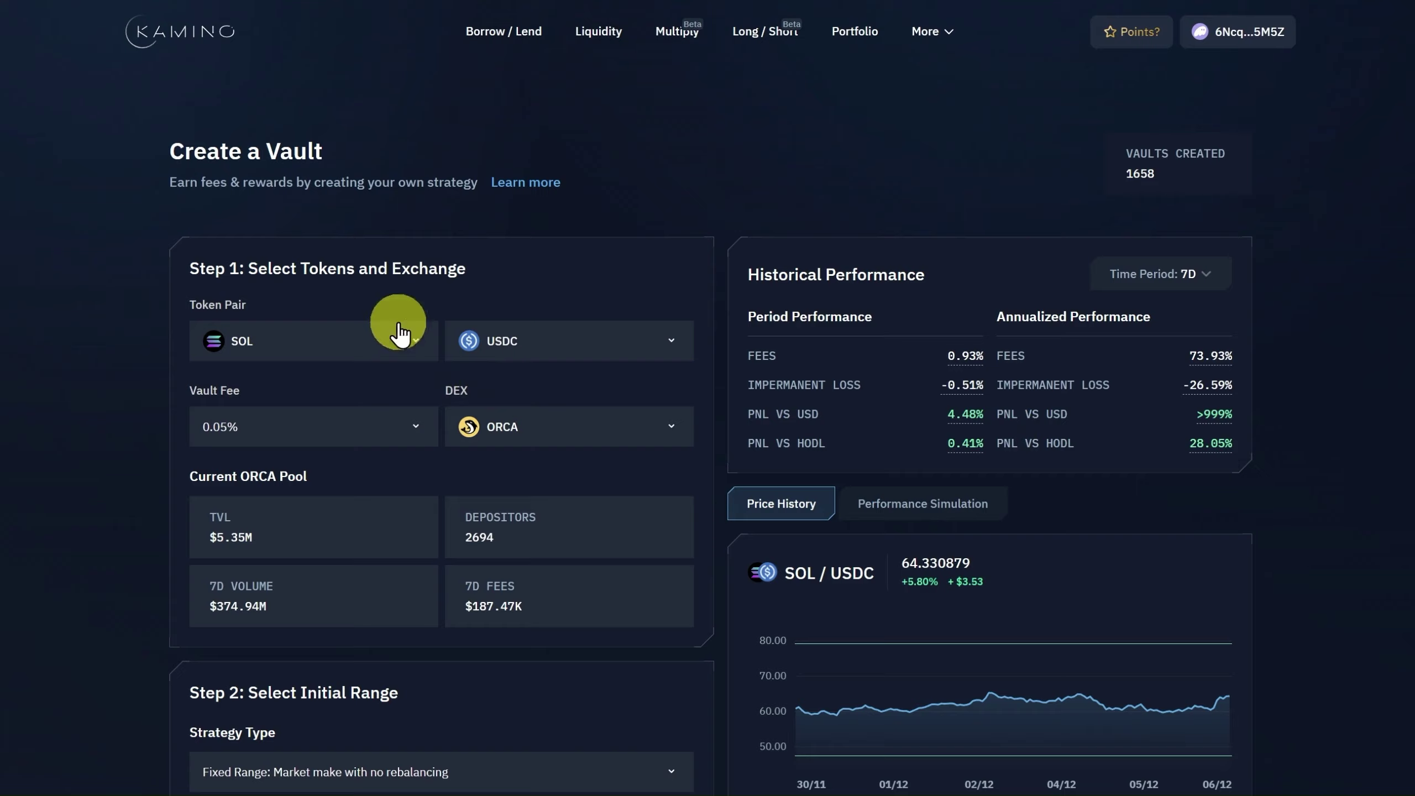
click(376, 349)
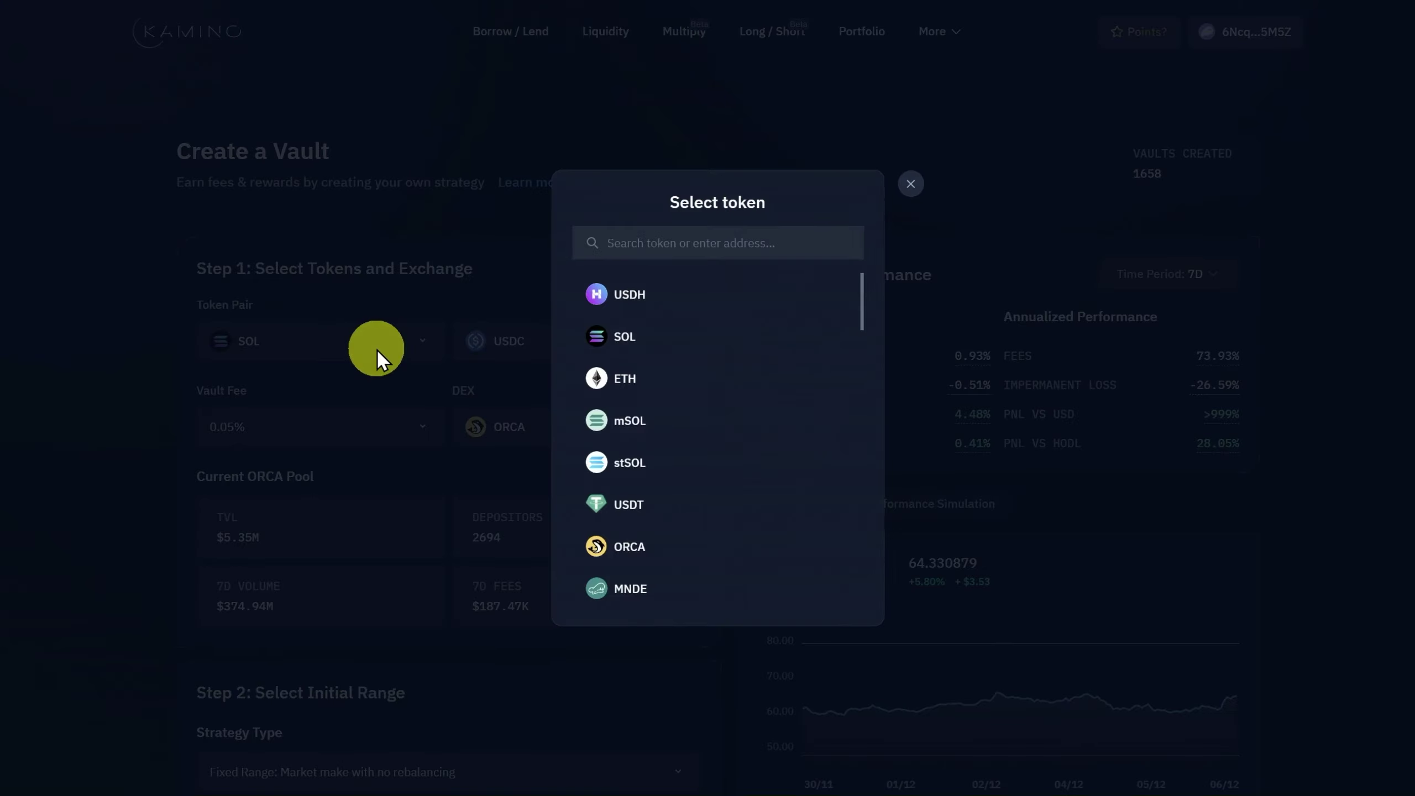
text(jit)
click(628, 294)
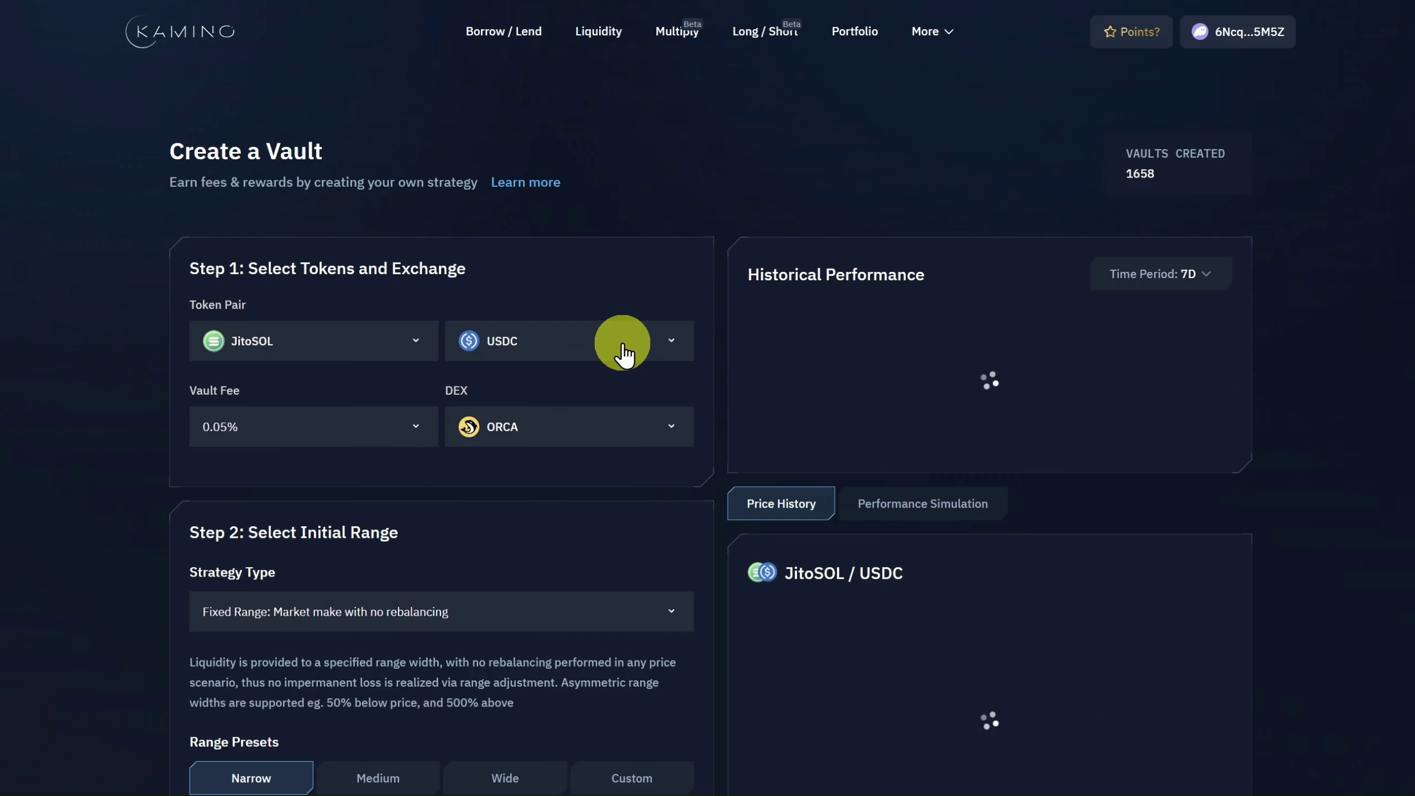
click(622, 341)
text(jto)
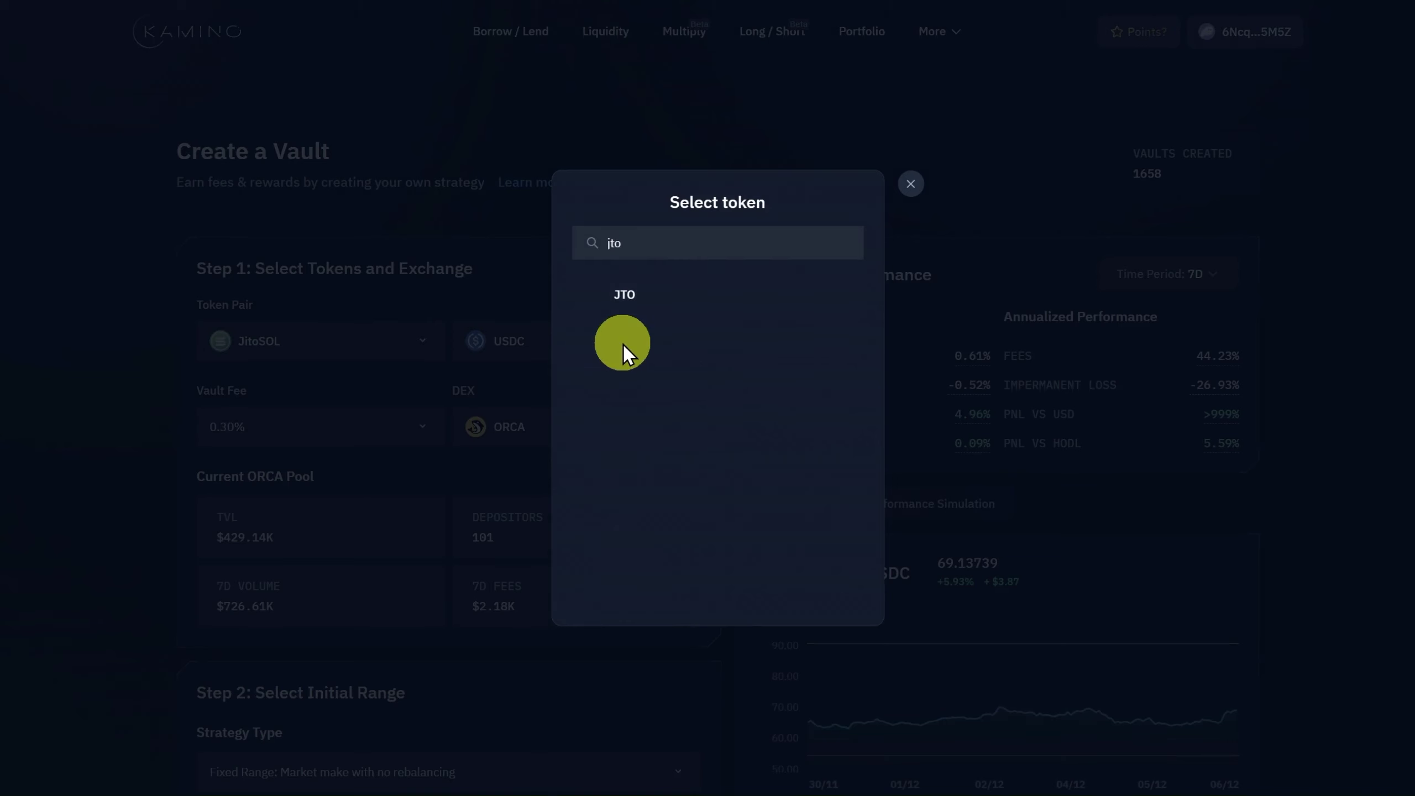
click(663, 307)
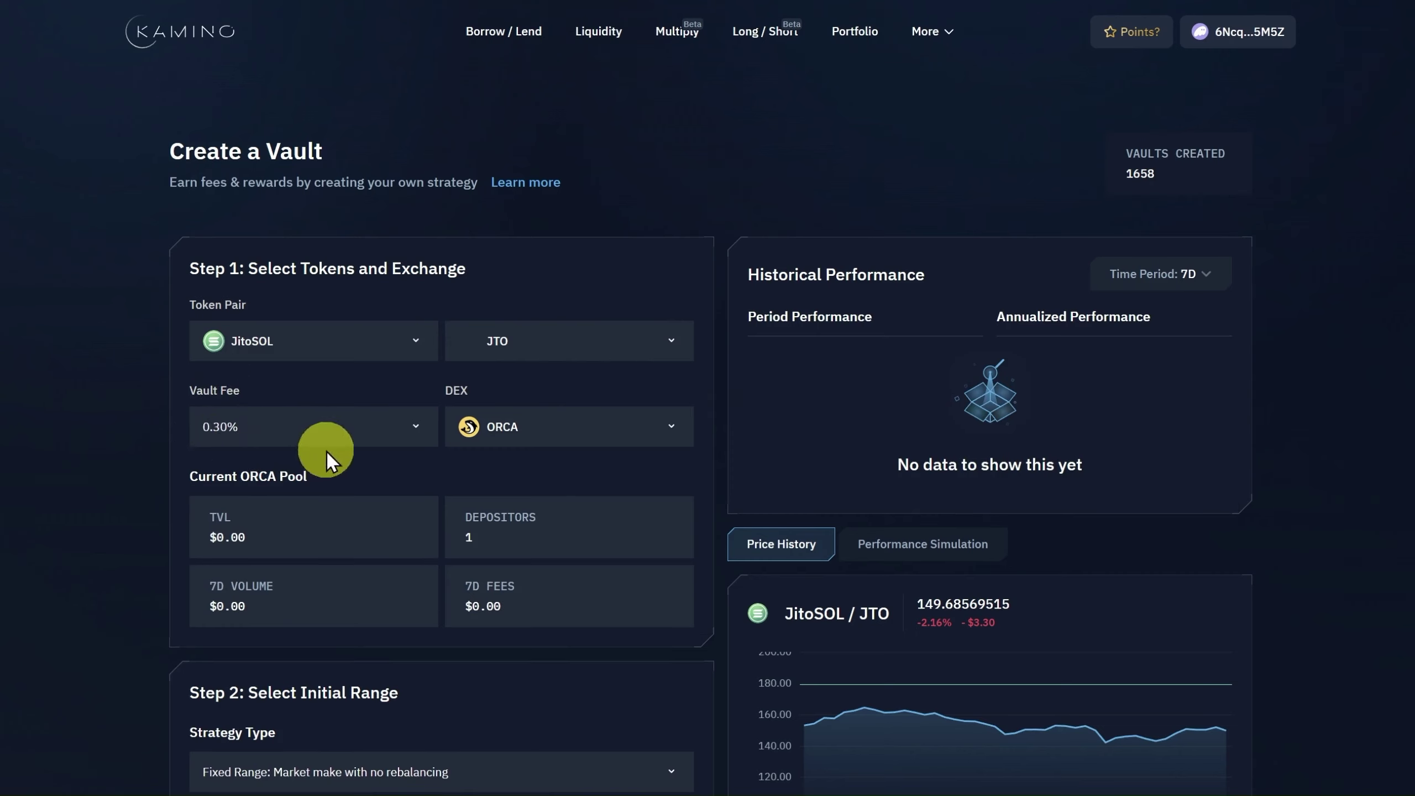
Keep ORCA as the vault's DEX at the 0.30% fee and move to Step 2.
click(582, 434)
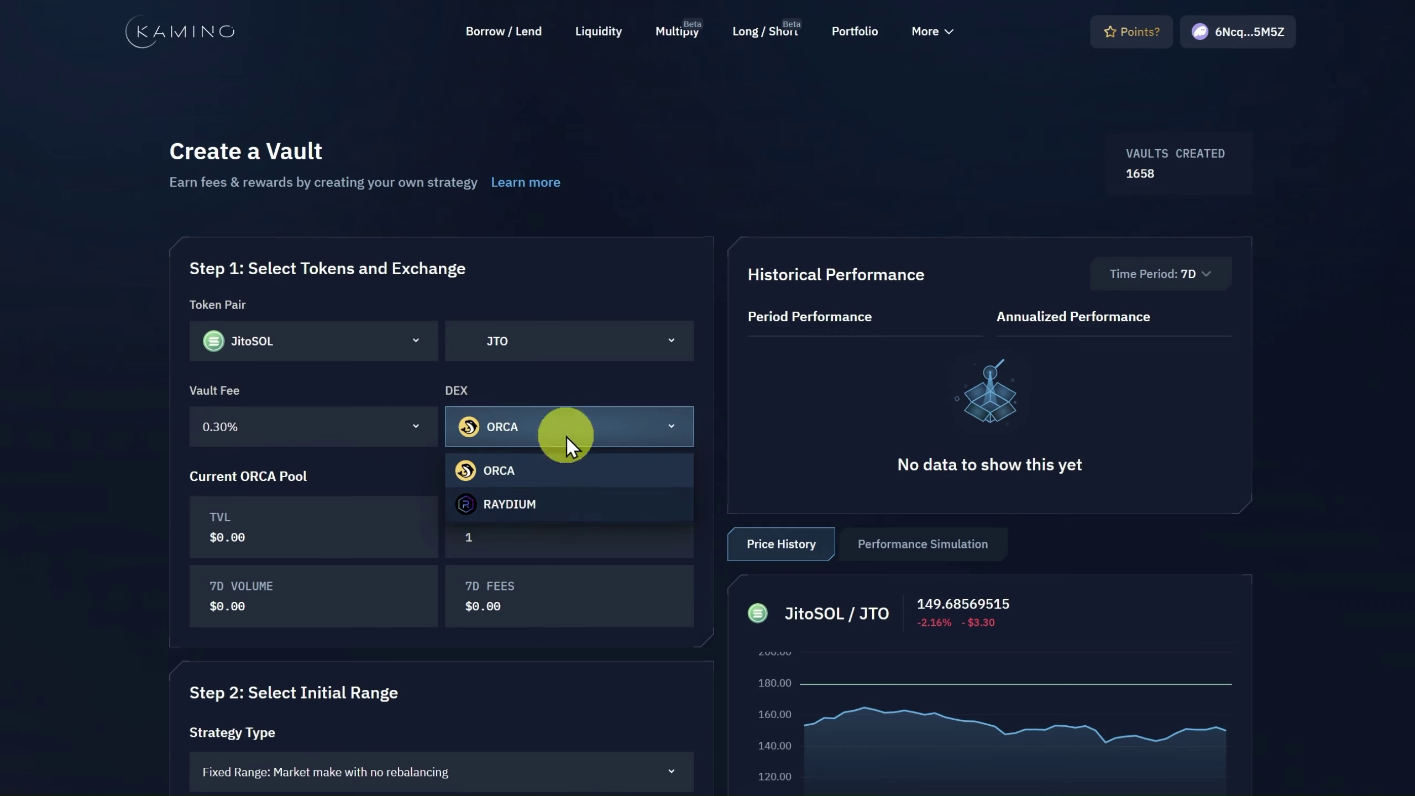
click(567, 436)
scroll(586, 391, down, 7)
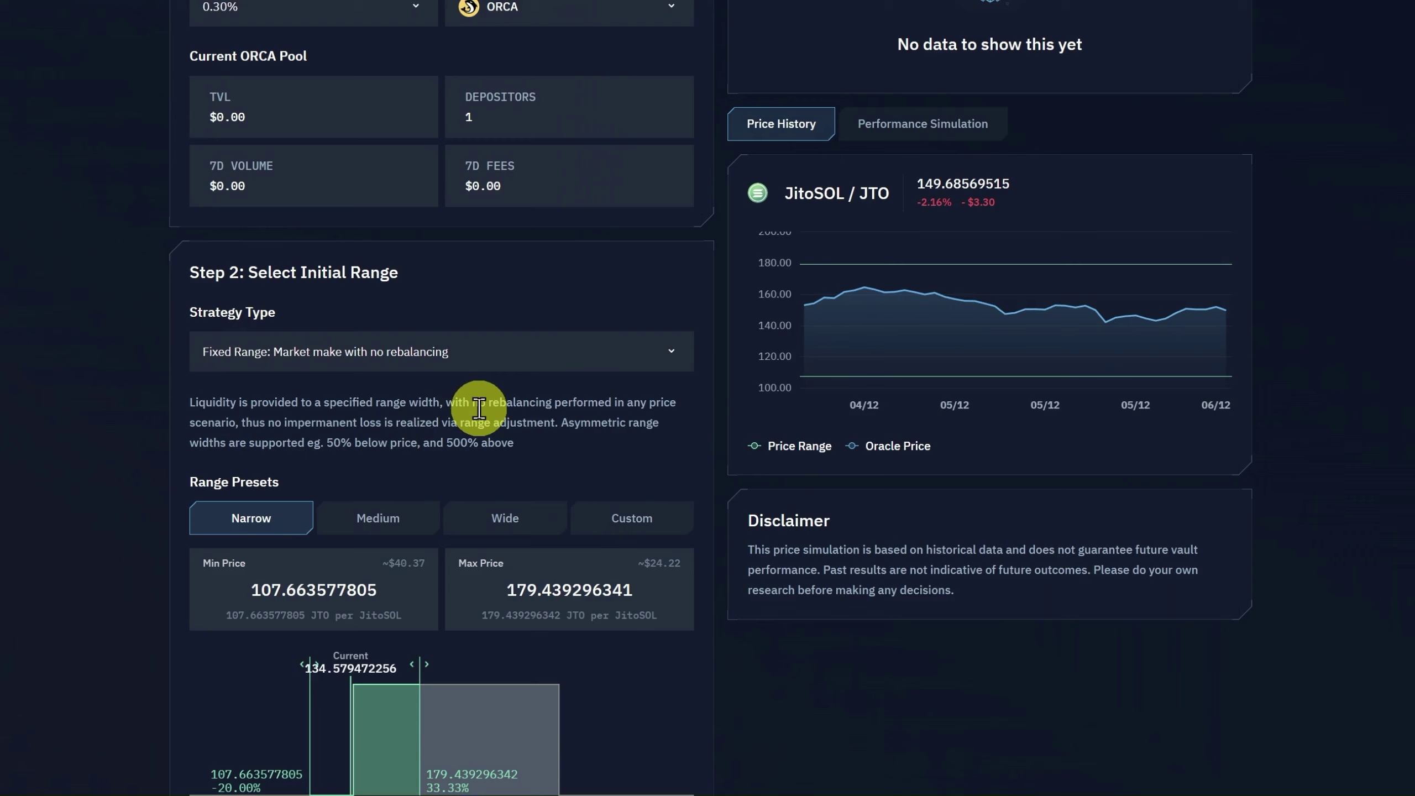
Switch the vault to a Custom price range of 56.08–68.72 JTO per JitoSOL.
scroll(660, 281, down, 4)
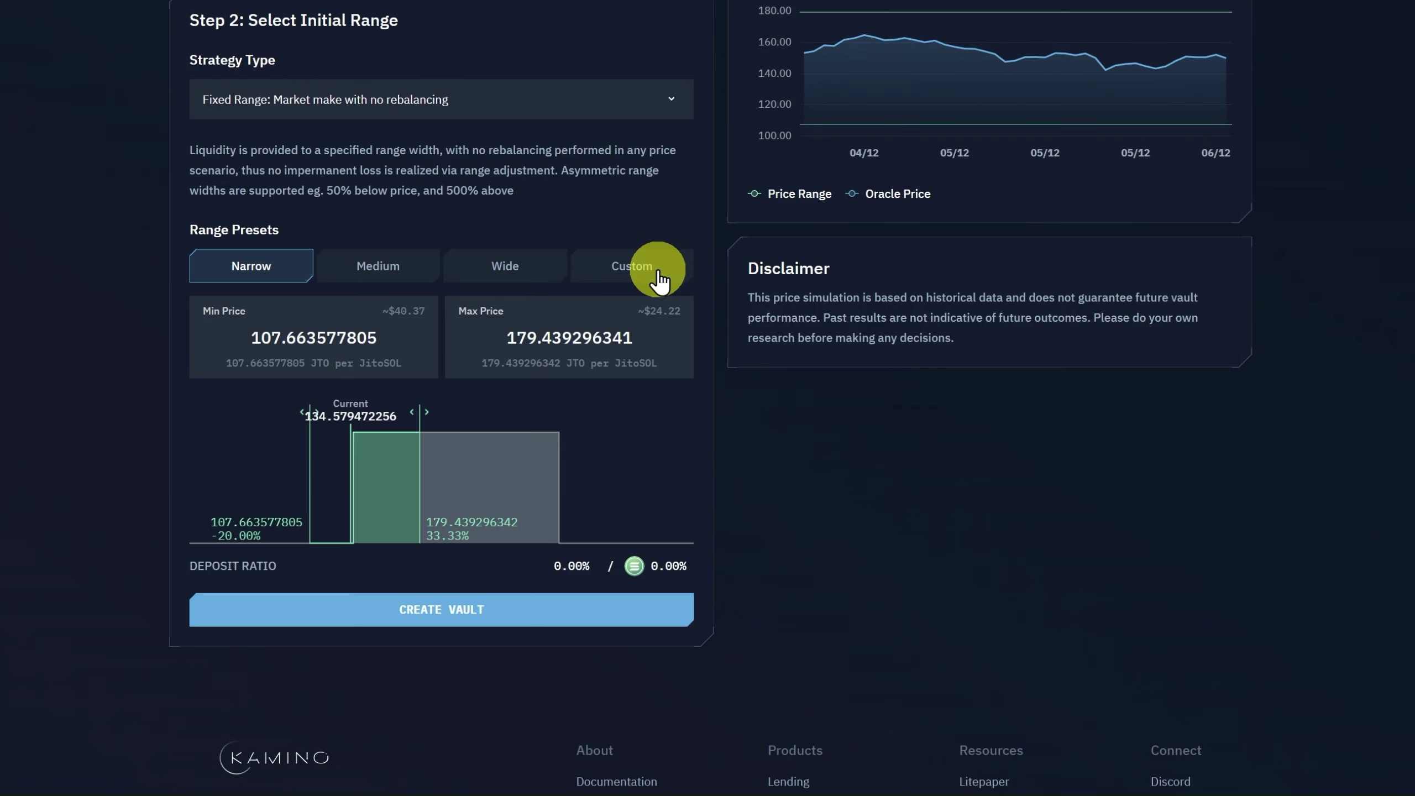
click(661, 281)
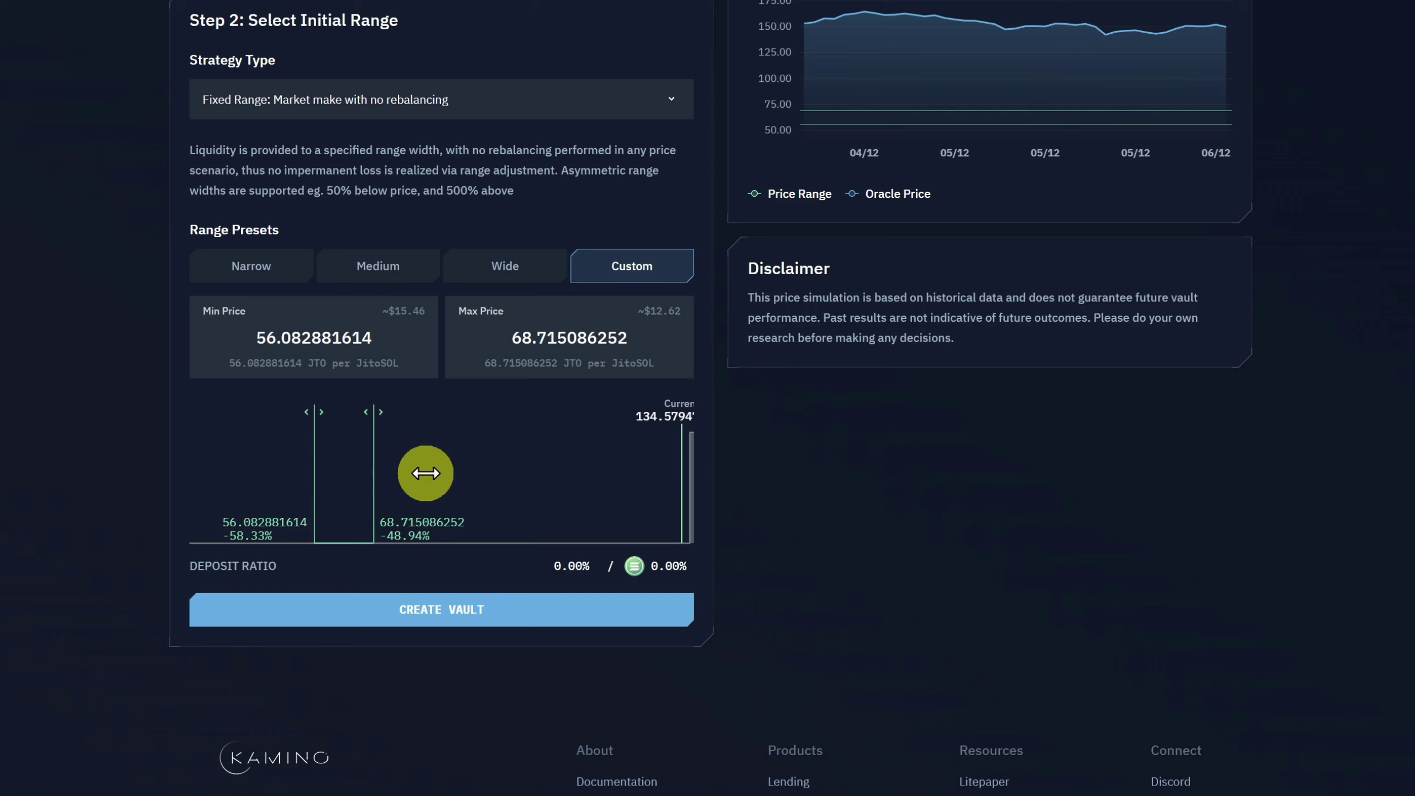
scroll(741, 555, up, 10)
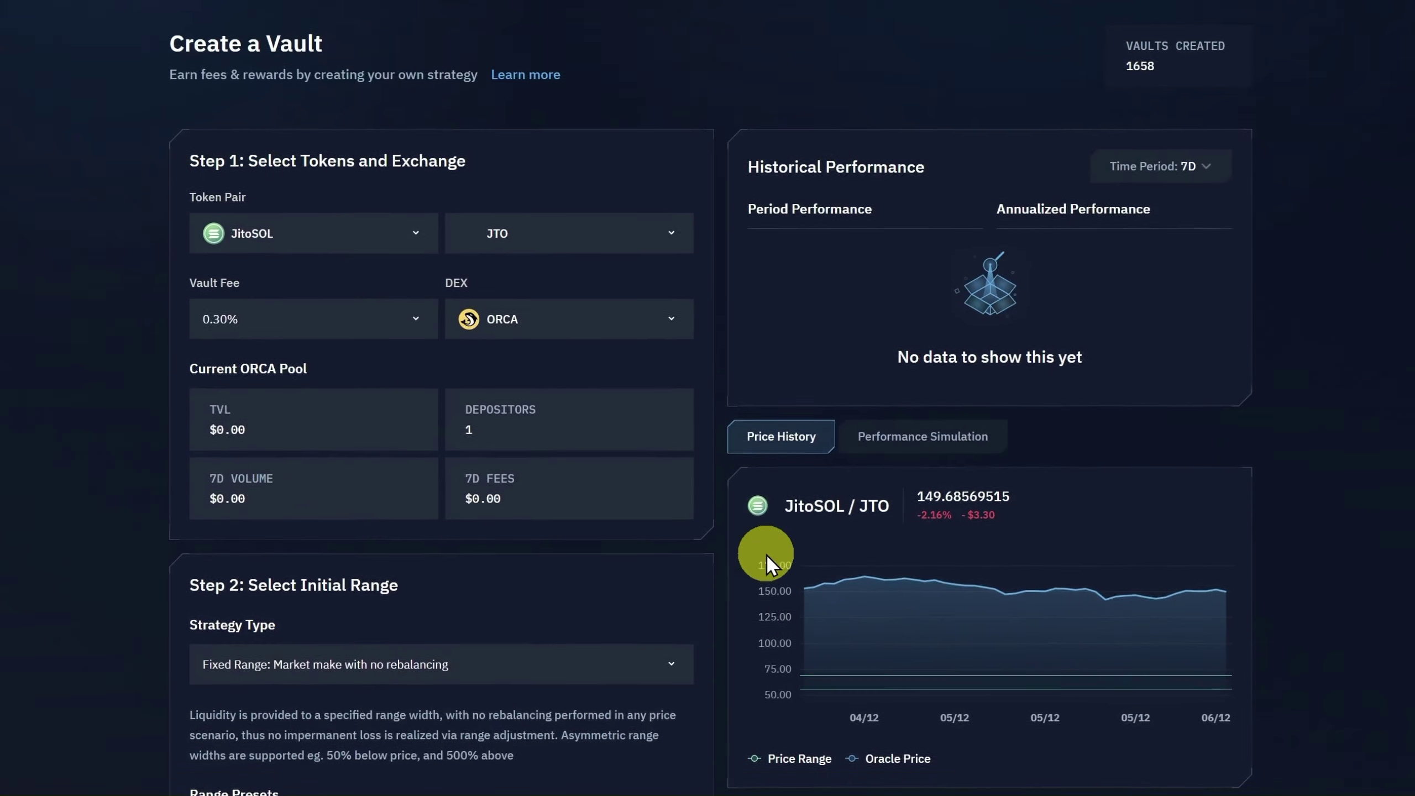
scroll(767, 554, up, 1)
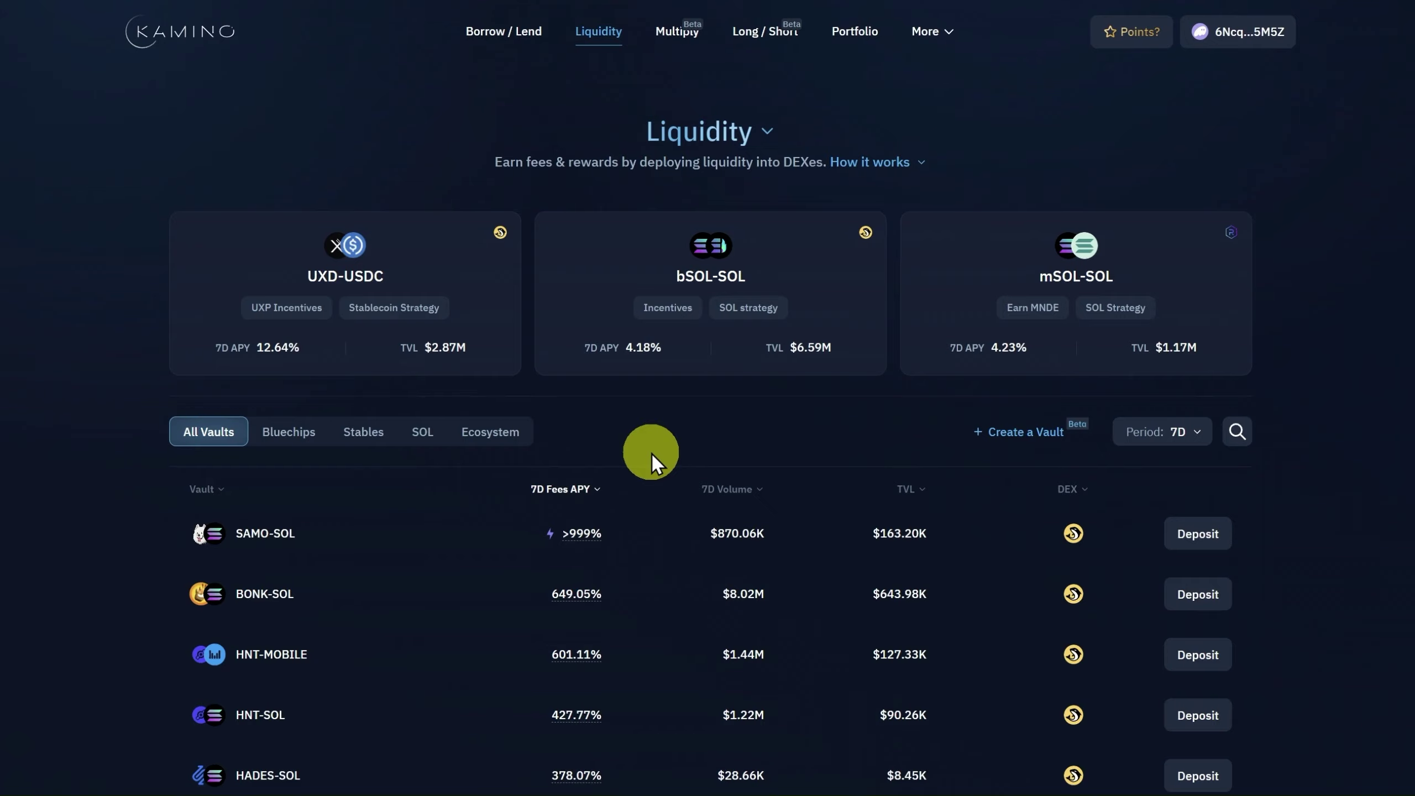
Open the PYTH-SOL vault's Overview: 72.08% 7D APY, $59.69K TVL, fixed range 0.0012–0.0293.
scroll(239, 454, down, 10)
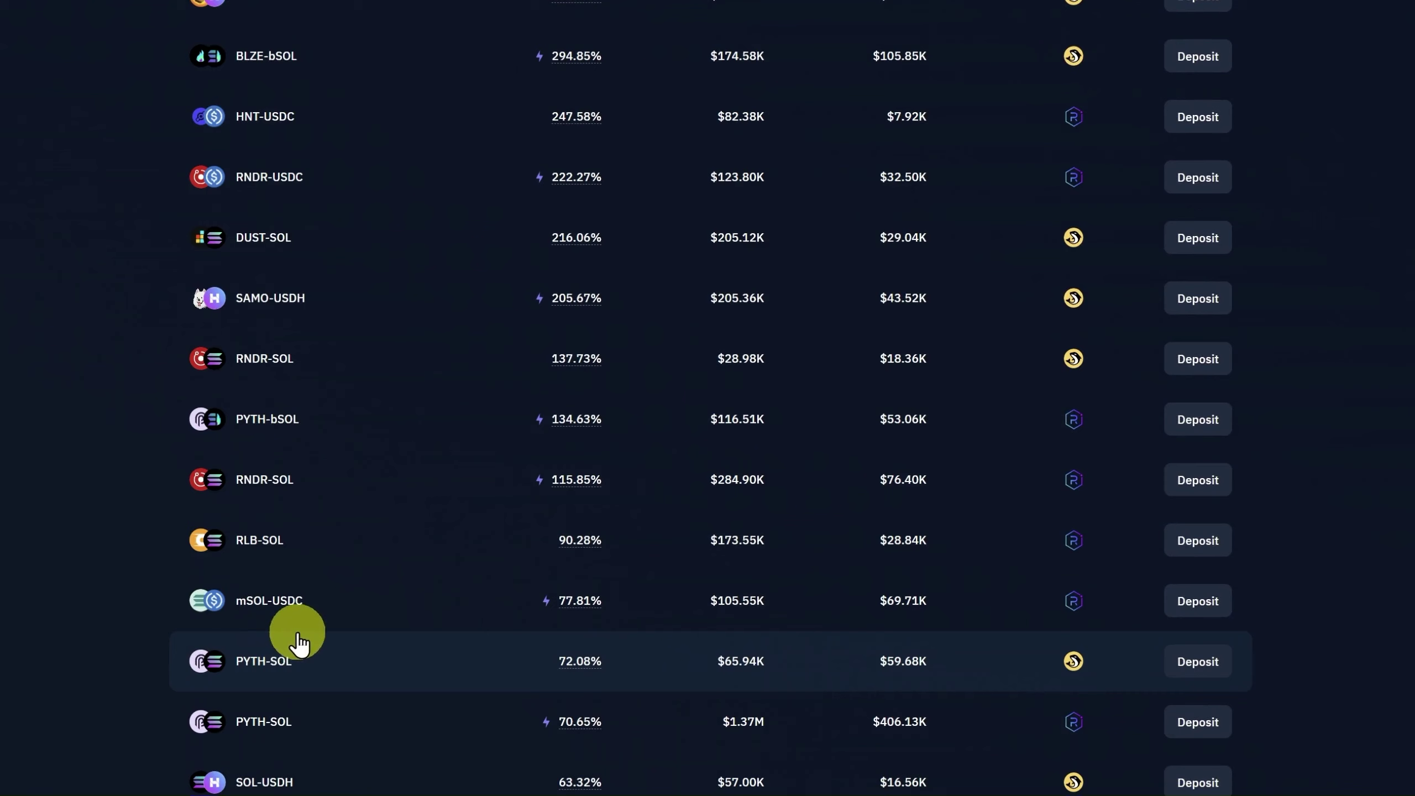
click(268, 666)
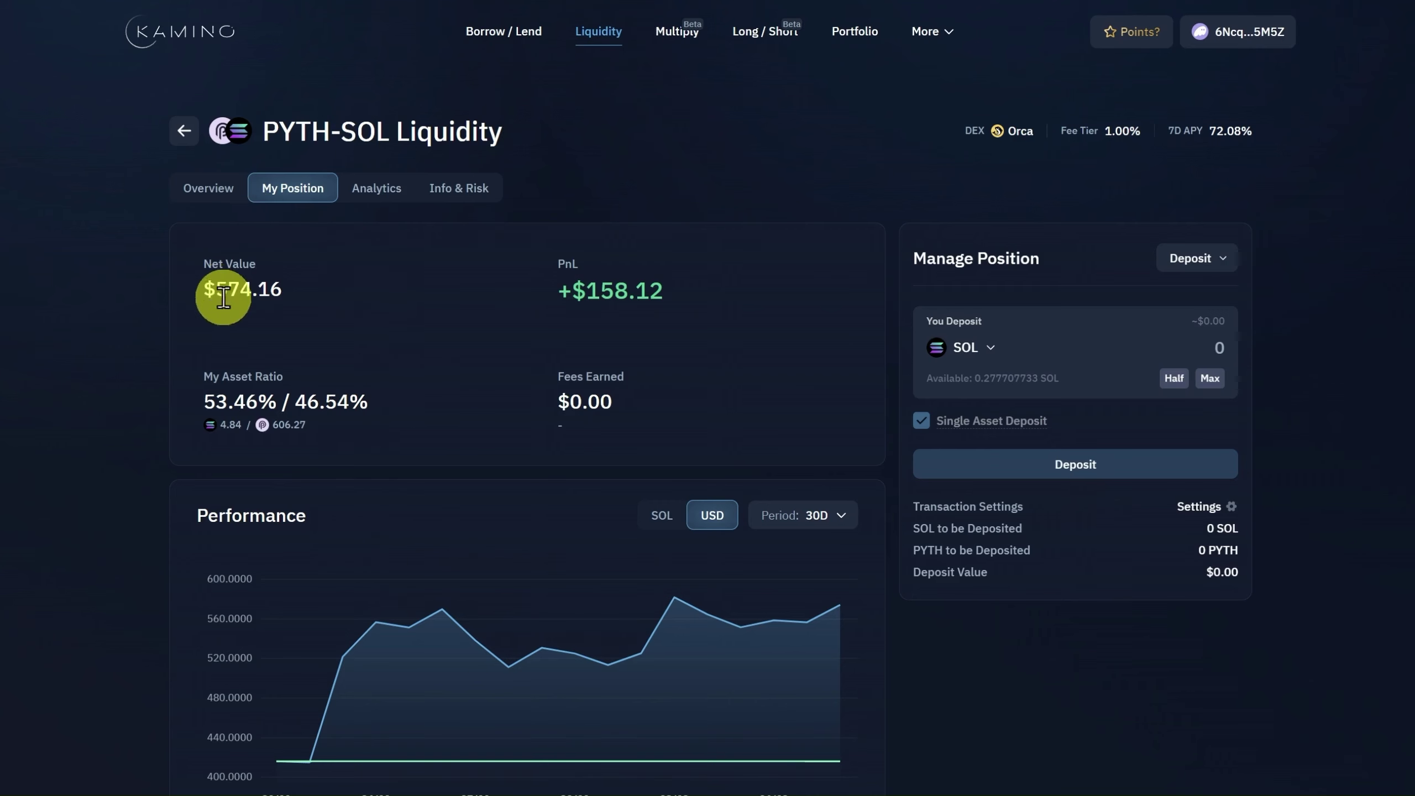
click(226, 192)
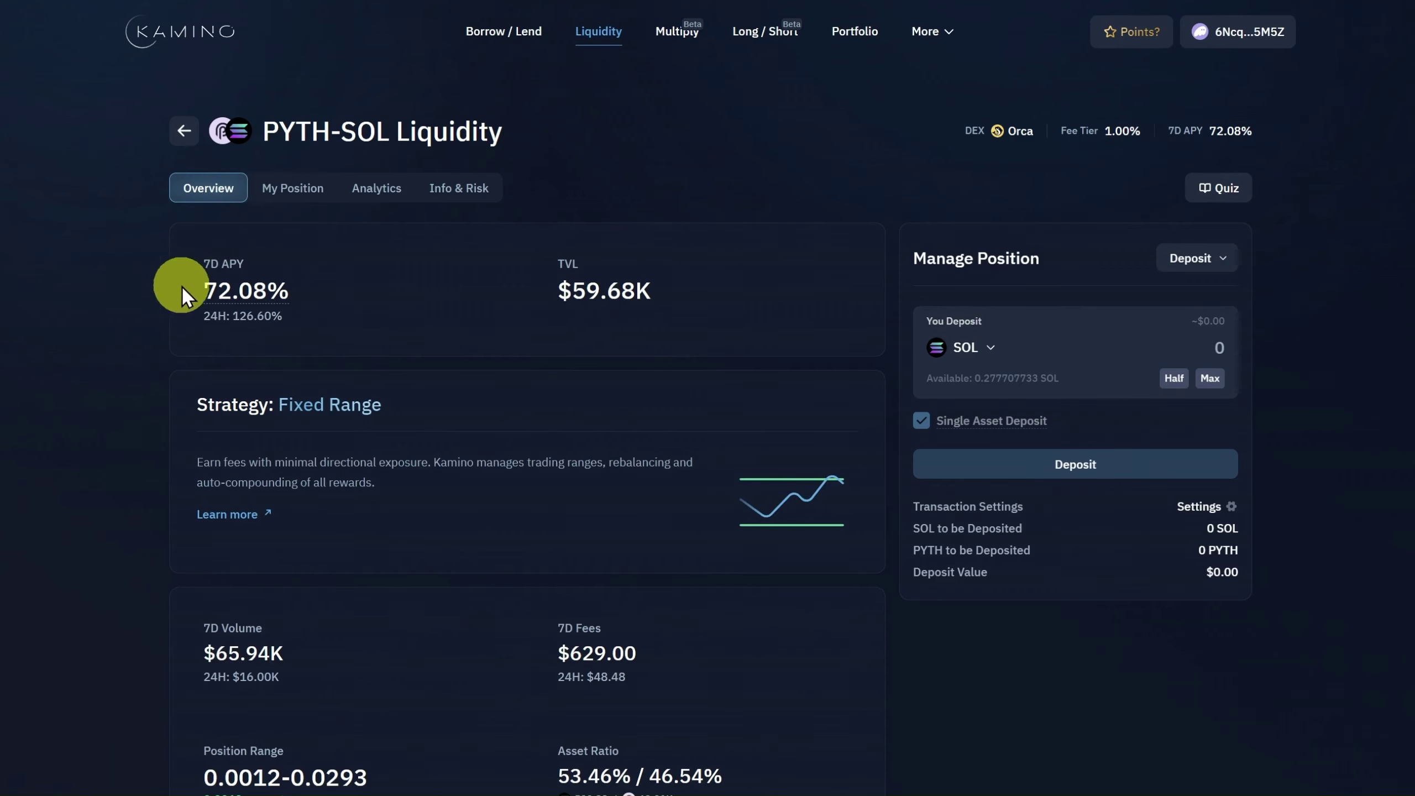
scroll(323, 330, down, 5)
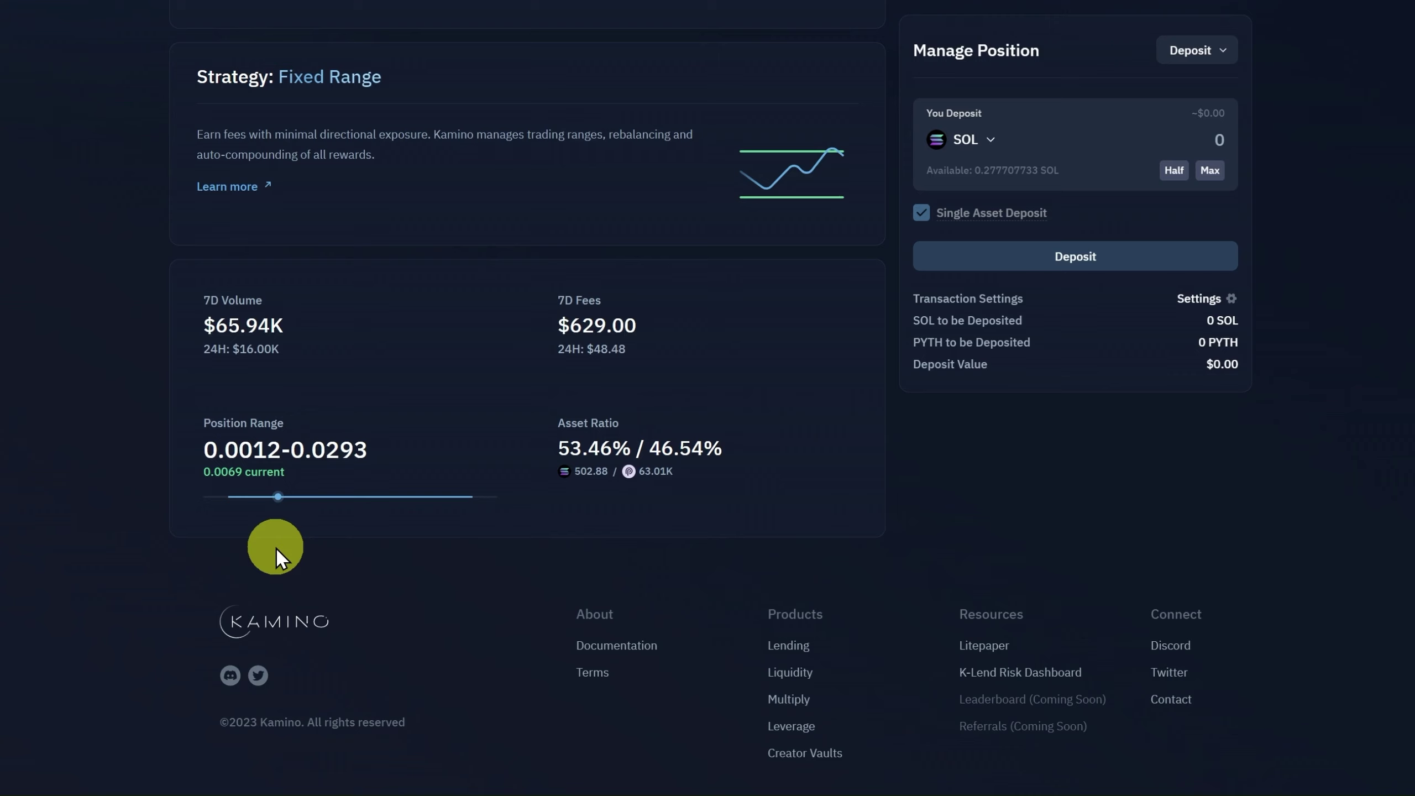
scroll(979, 641, up, 5)
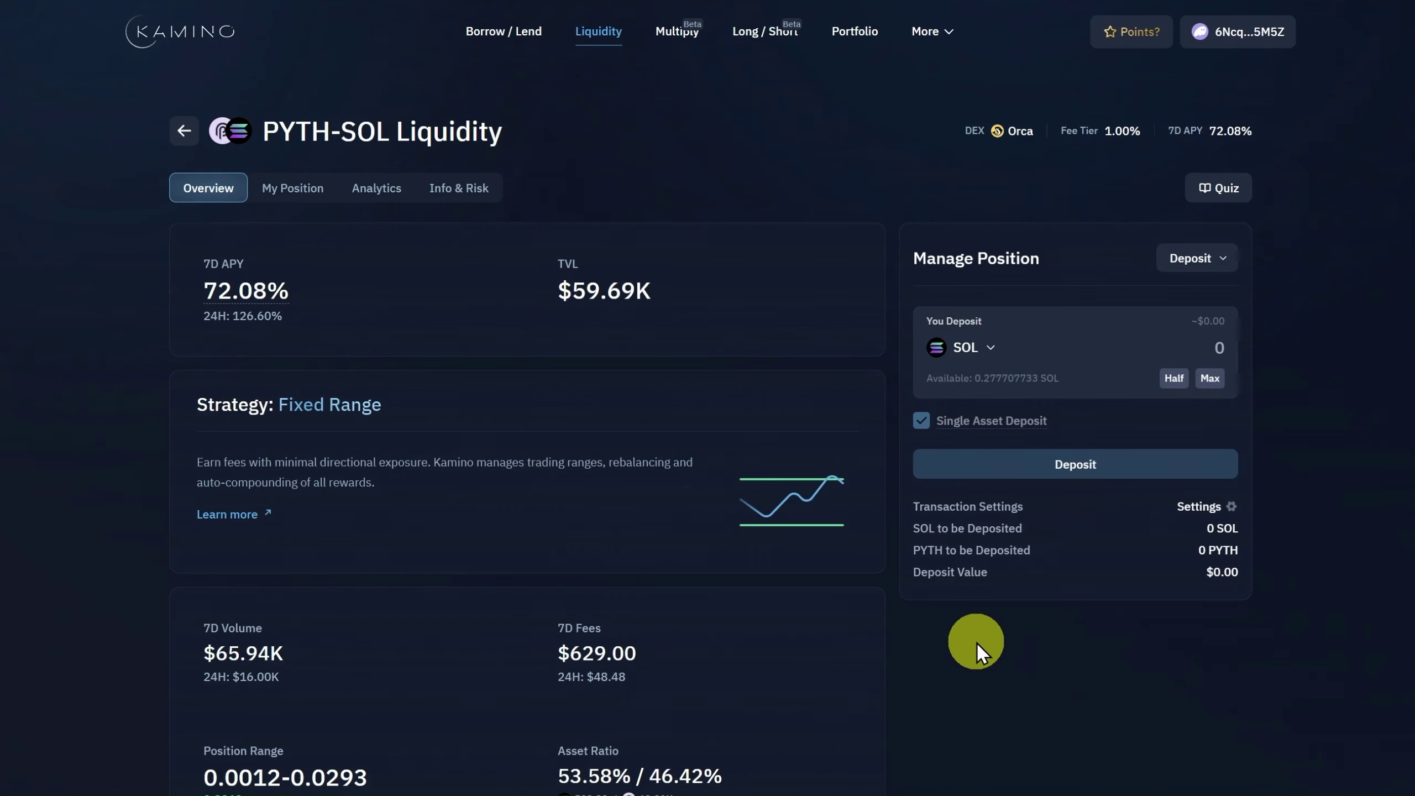
Open the PYTH-SOL vault's Info & Risk tab to review its vault info and fees.
click(485, 187)
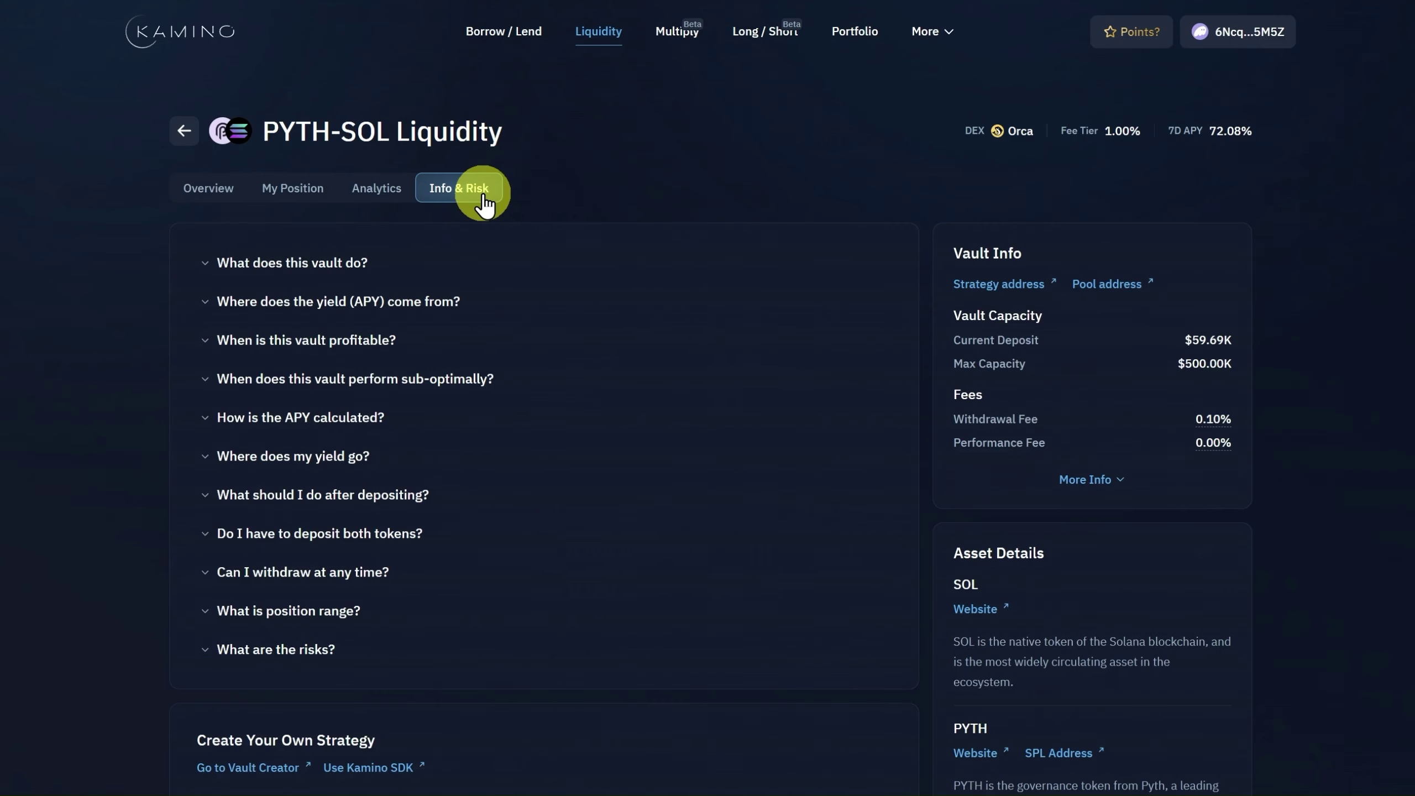
mouse_move(1240, 442)
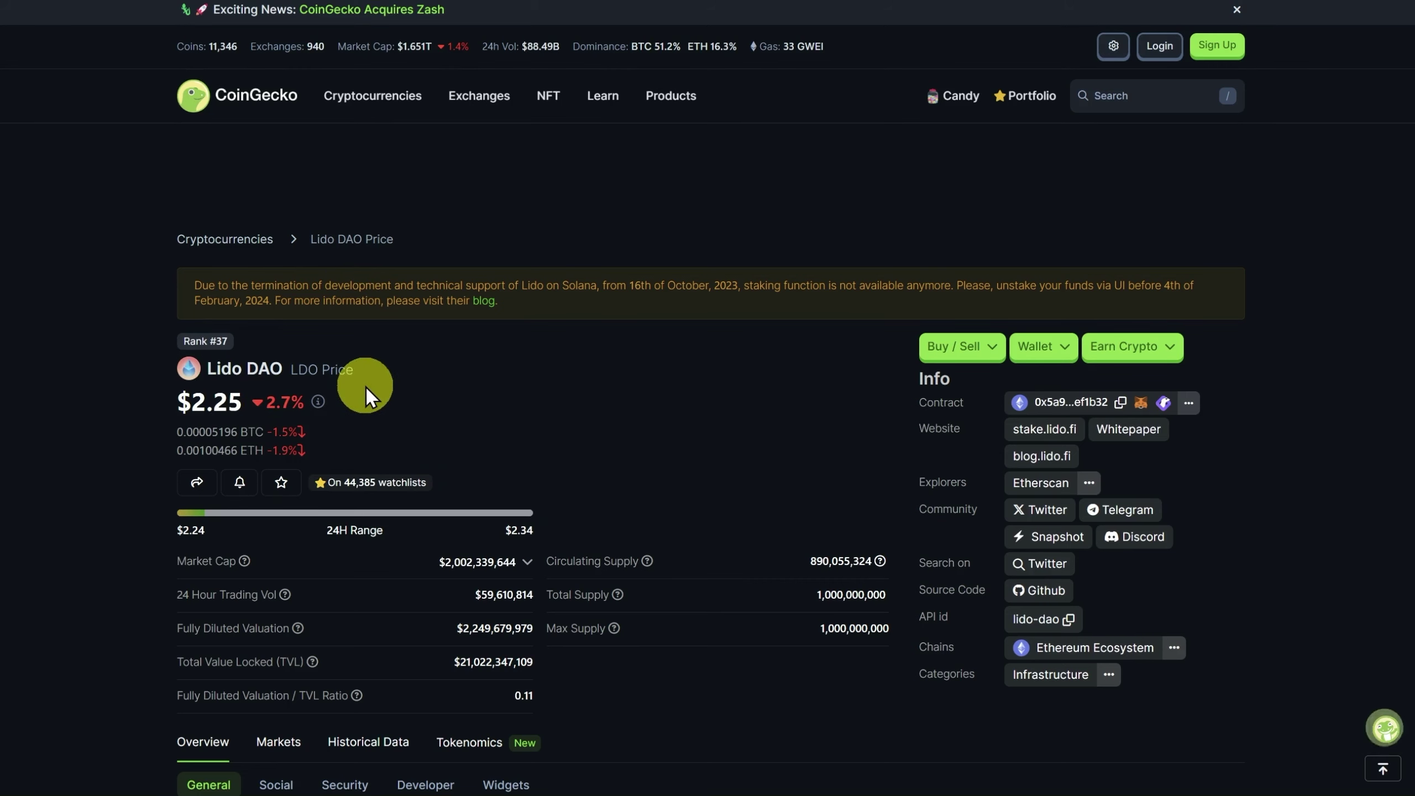
Scroll Lido DAO's page down to the LDO Price Statistics and back up to the $2.25 price.
scroll(557, 391, down, 2)
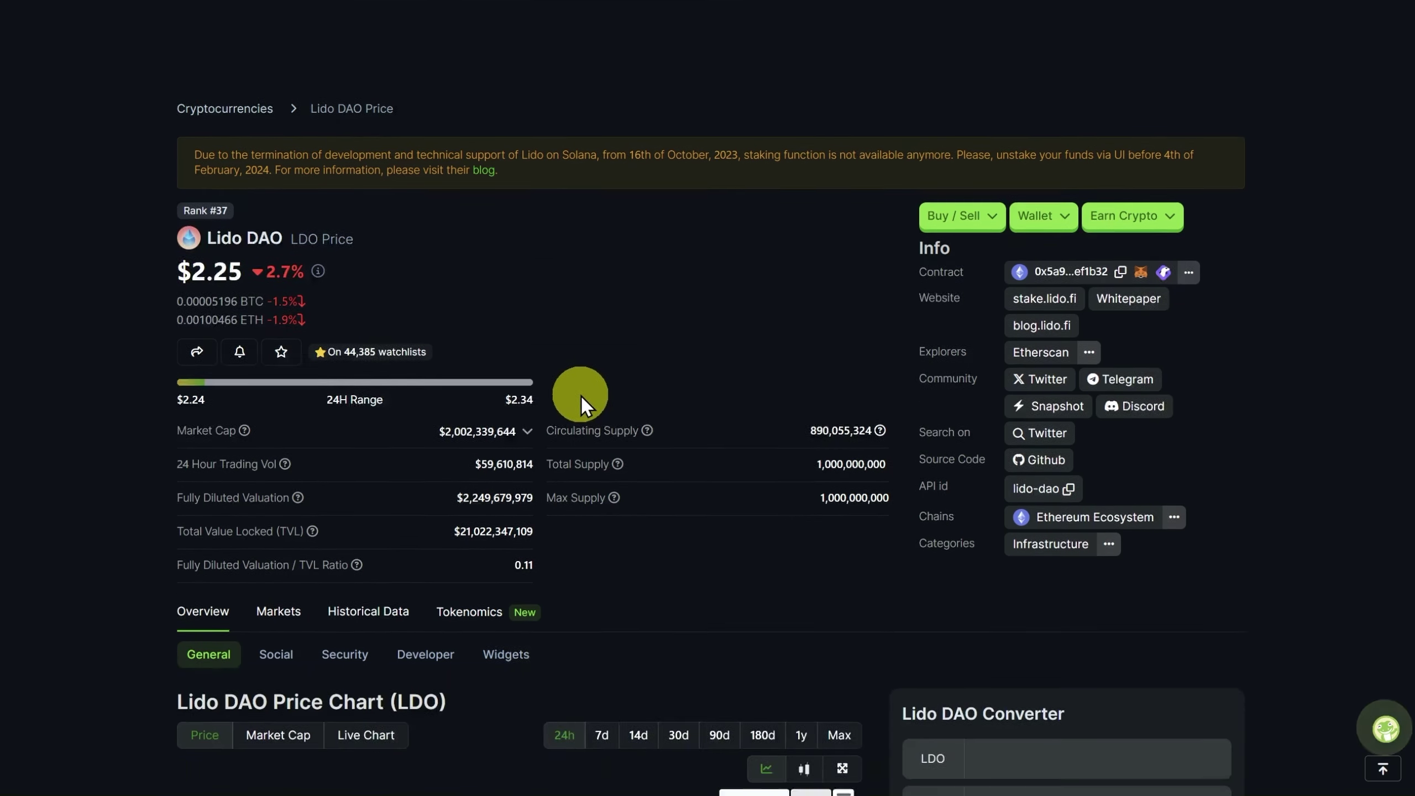
scroll(580, 393, down, 2)
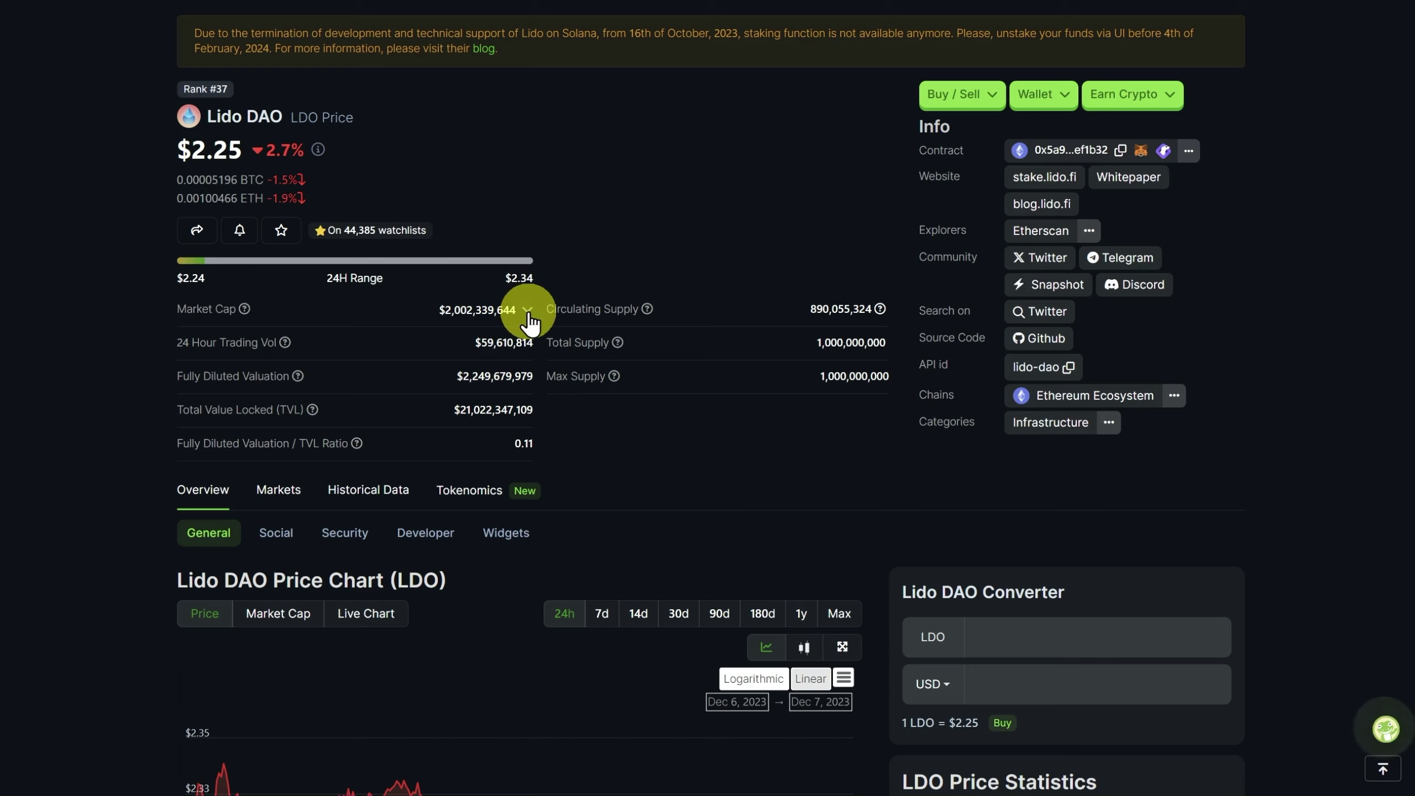
scroll(1248, 632, down, 8)
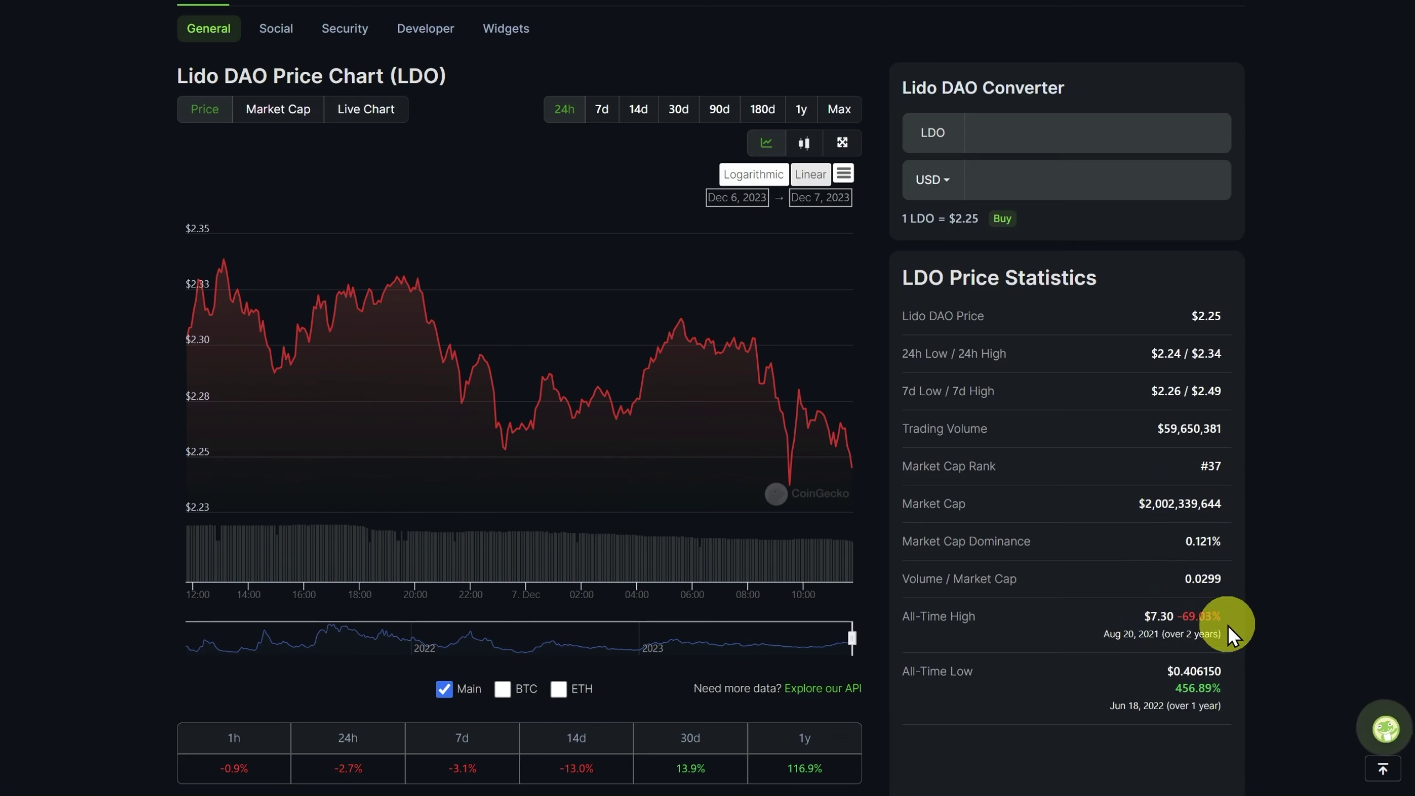
scroll(1229, 627, up, 9)
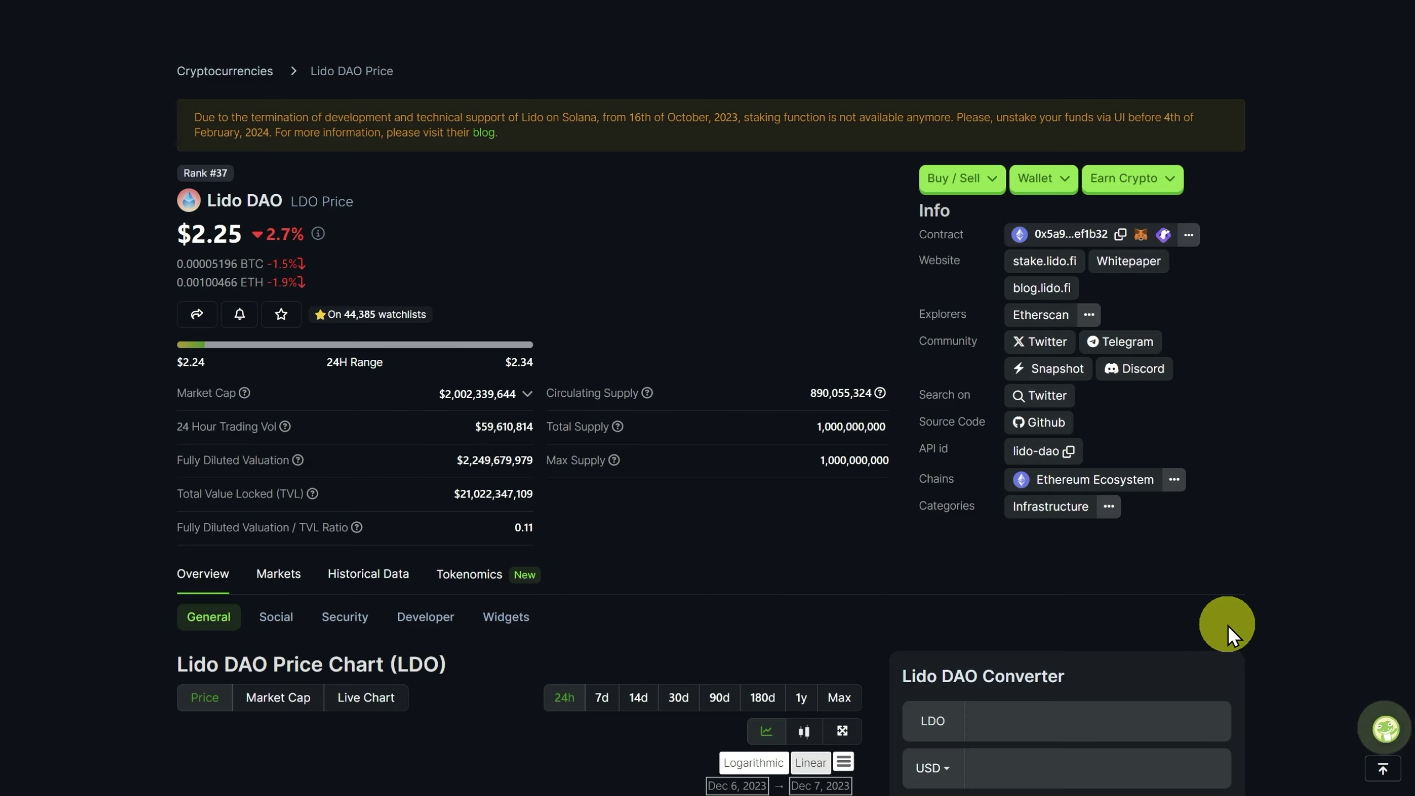